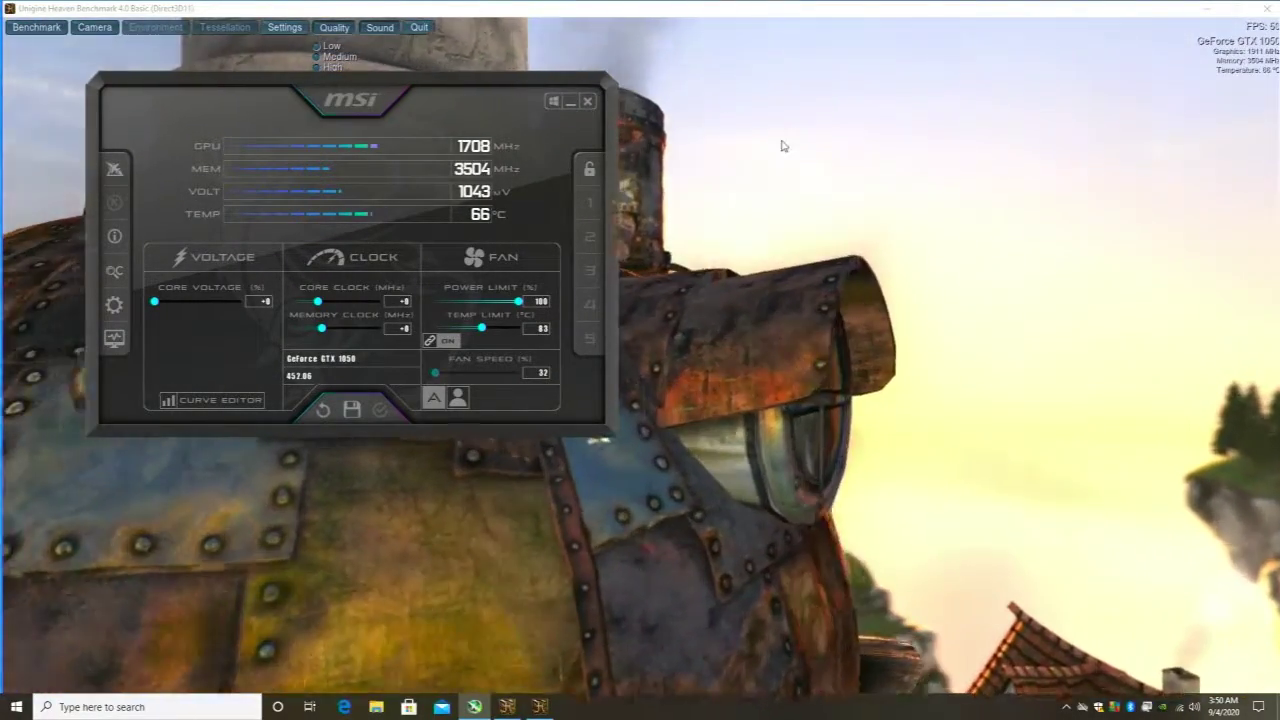
# Move the overclocking window off the scene, run the Heaven benchmark for a baseline score and close its results.
pyautogui.moveTo(505, 100); pyautogui.dragTo(835, 236)
pyautogui.click(94, 27)
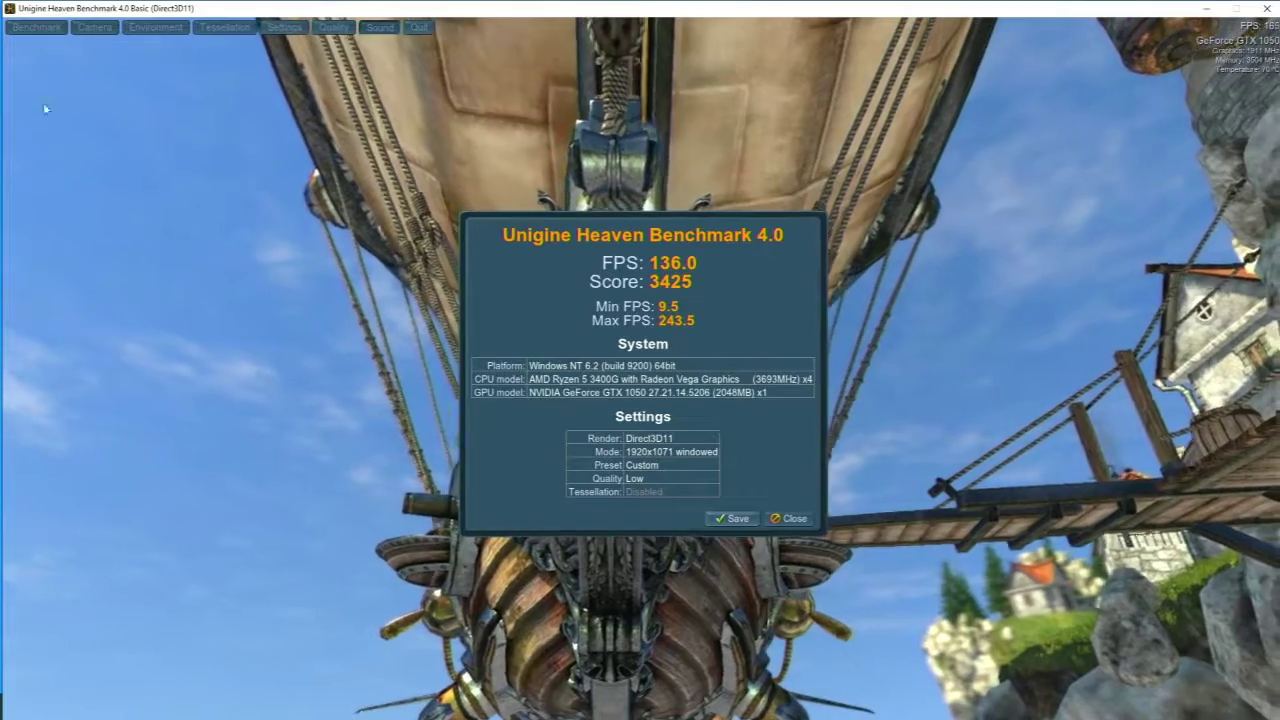
pyautogui.click(803, 522)
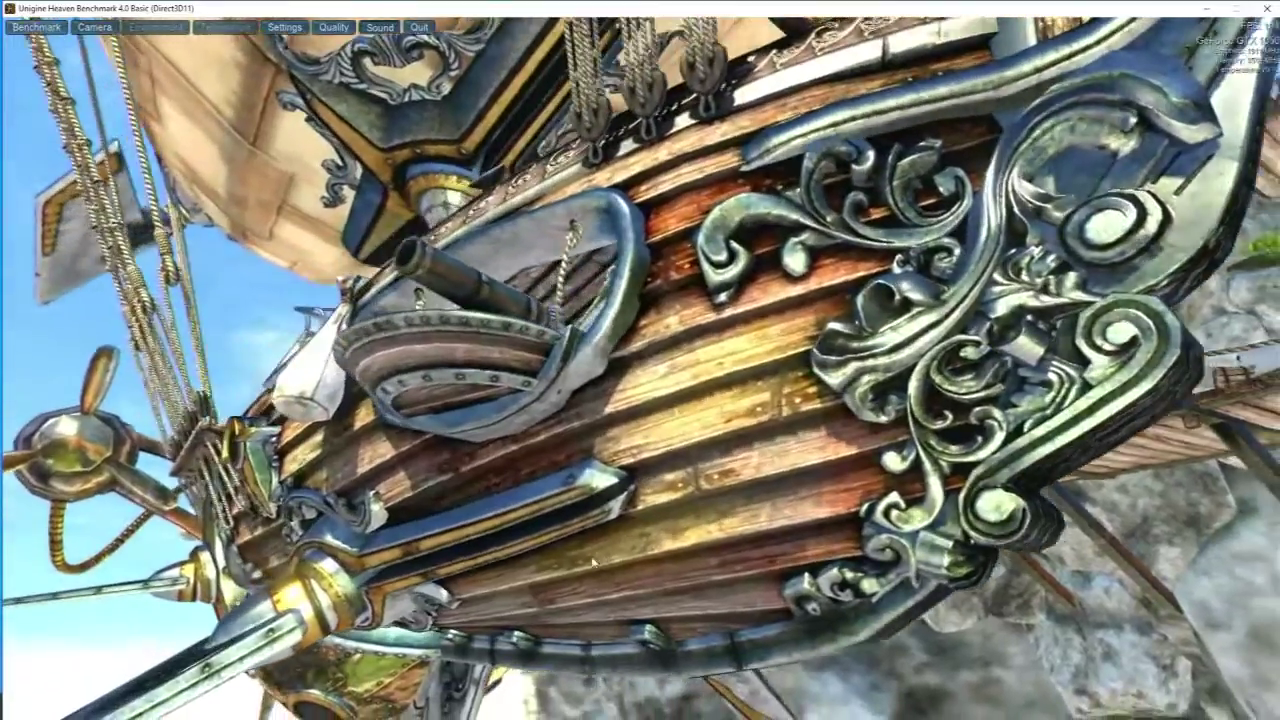
# Switch to MSI Afterburner, apply a core clock offset of +100 MHz and return to the running Heaven scene.
pyautogui.hotkey('alt', 'Tab')
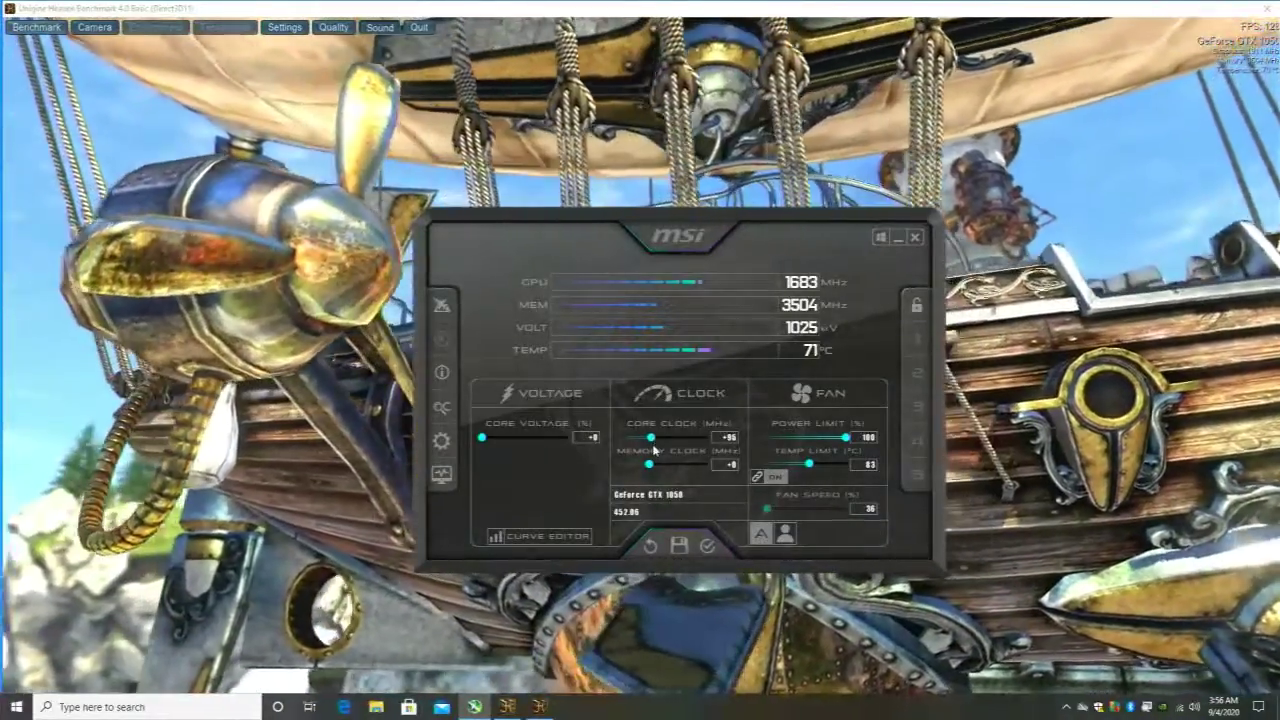
pyautogui.press('Right')
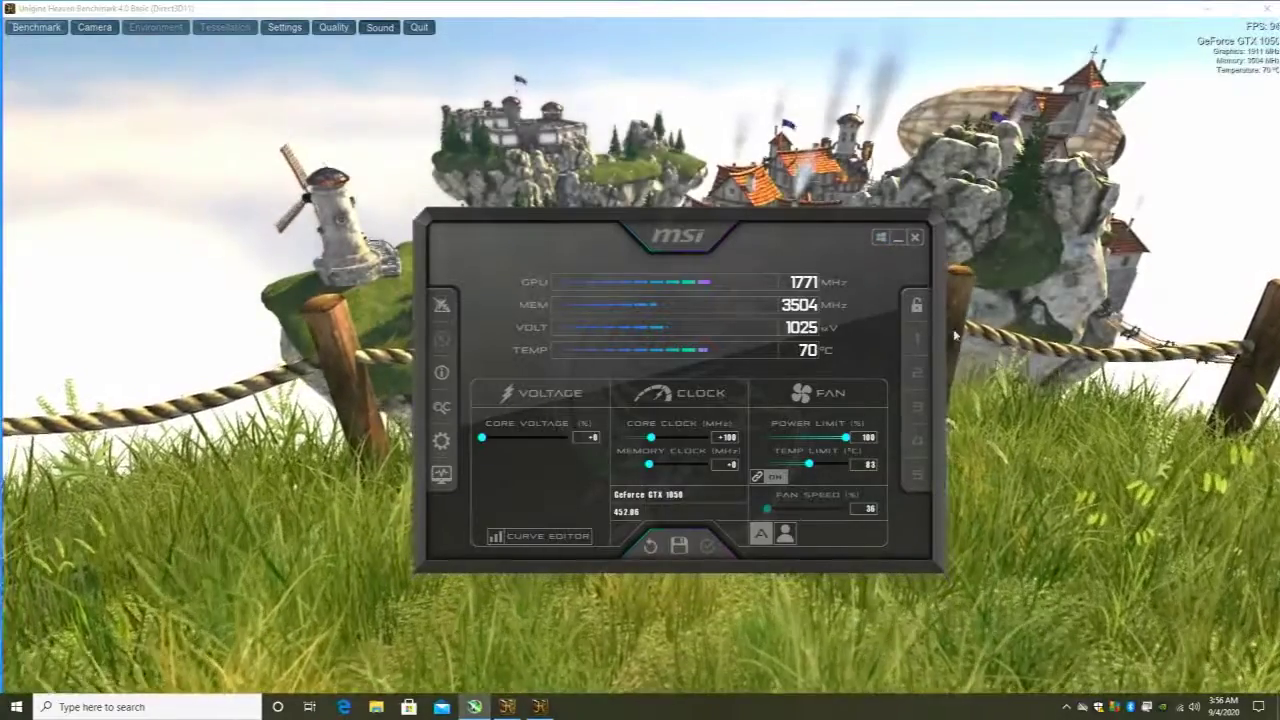
pyautogui.click(998, 367)
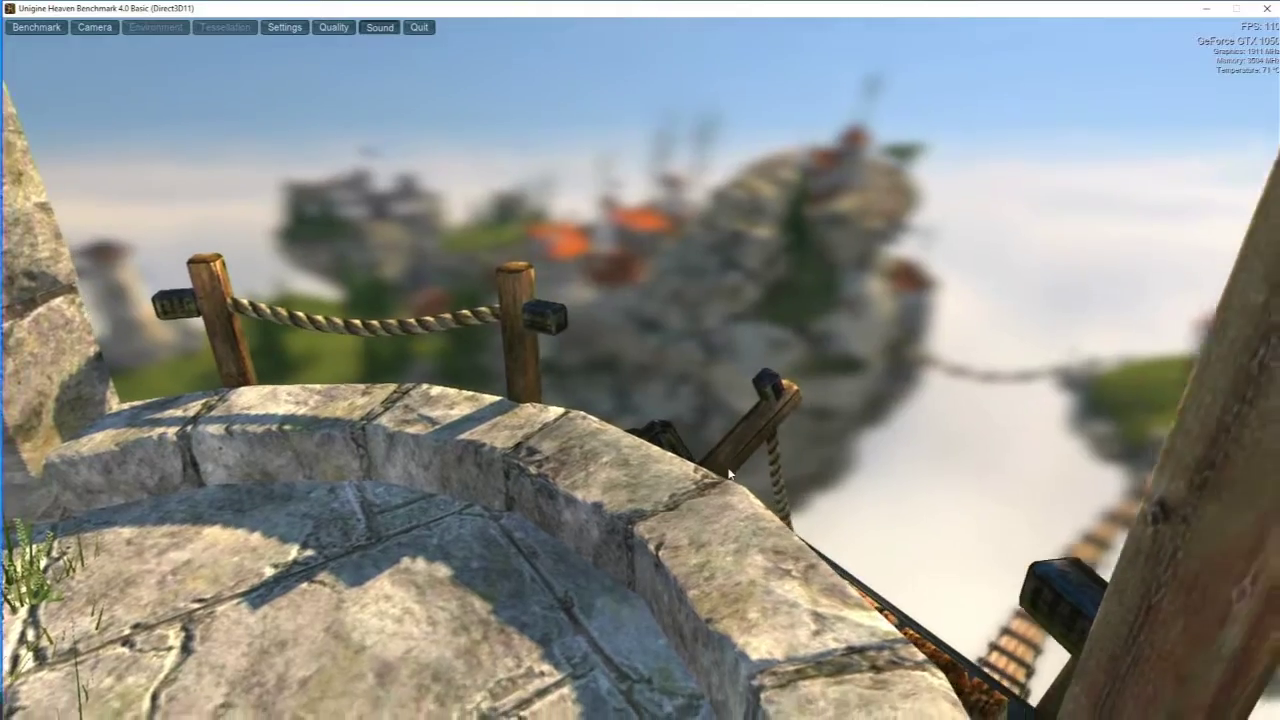
# Bring back MSI Afterburner, apply a core clock offset of +150 MHz and move its window clear of the scene.
pyautogui.hotkey('alt', 'Tab')
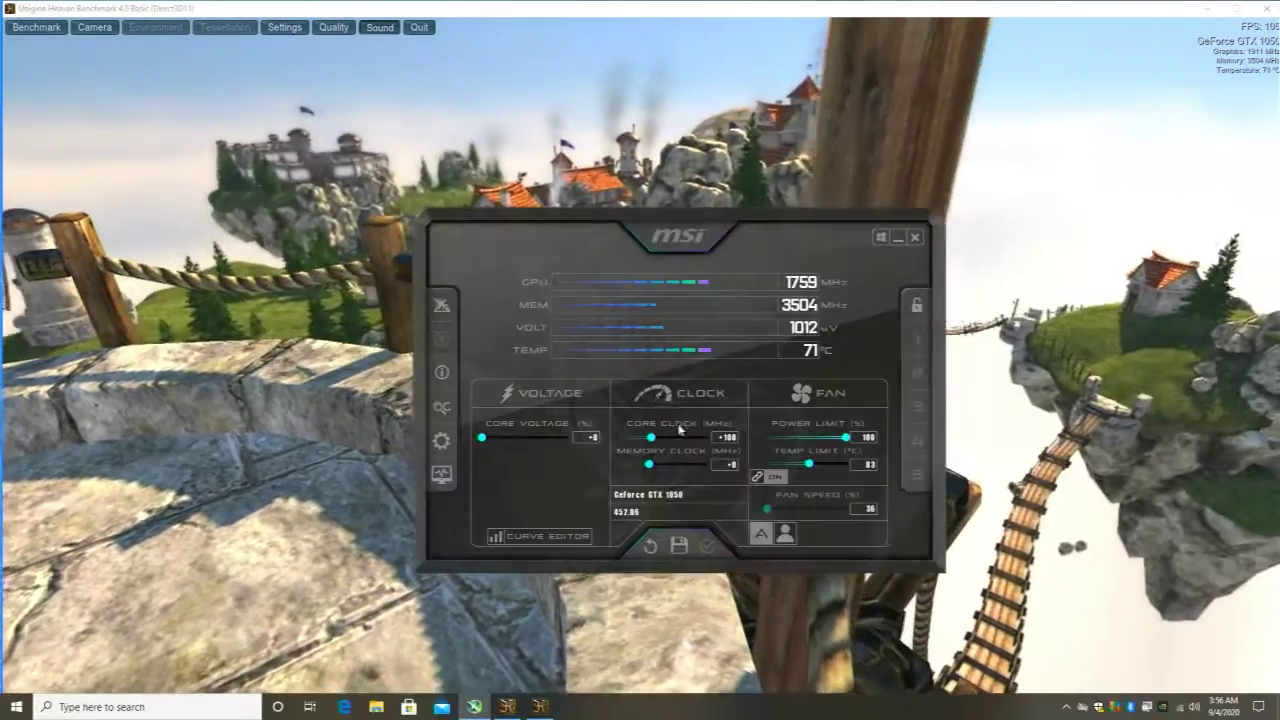
pyautogui.moveTo(588, 242); pyautogui.dragTo(231, 292)
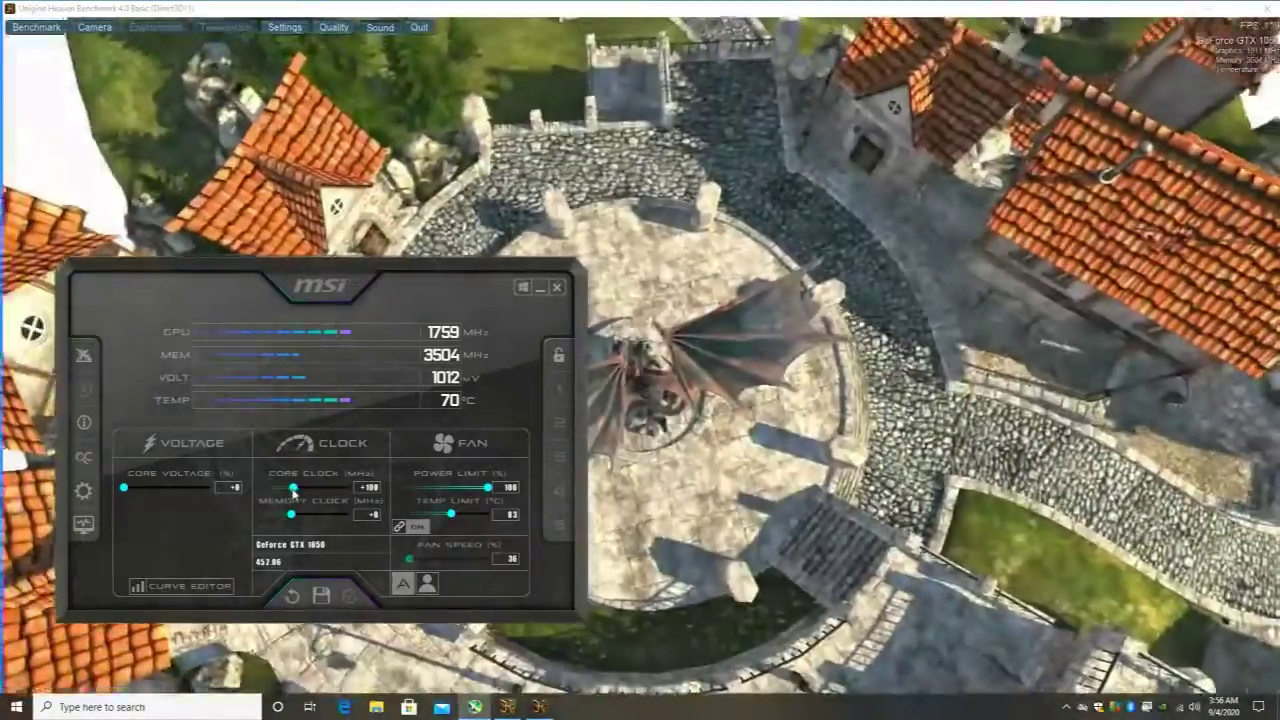
pyautogui.moveTo(293, 487); pyautogui.dragTo(298, 488)
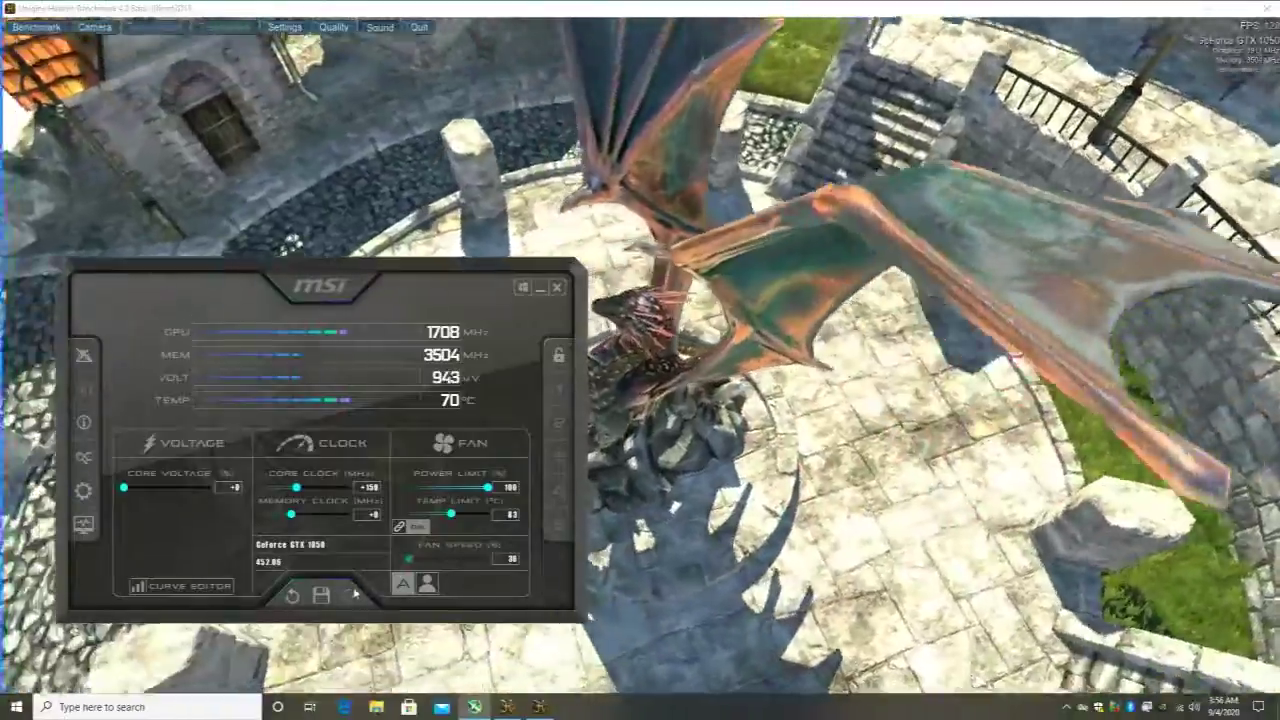
pyautogui.click(354, 594)
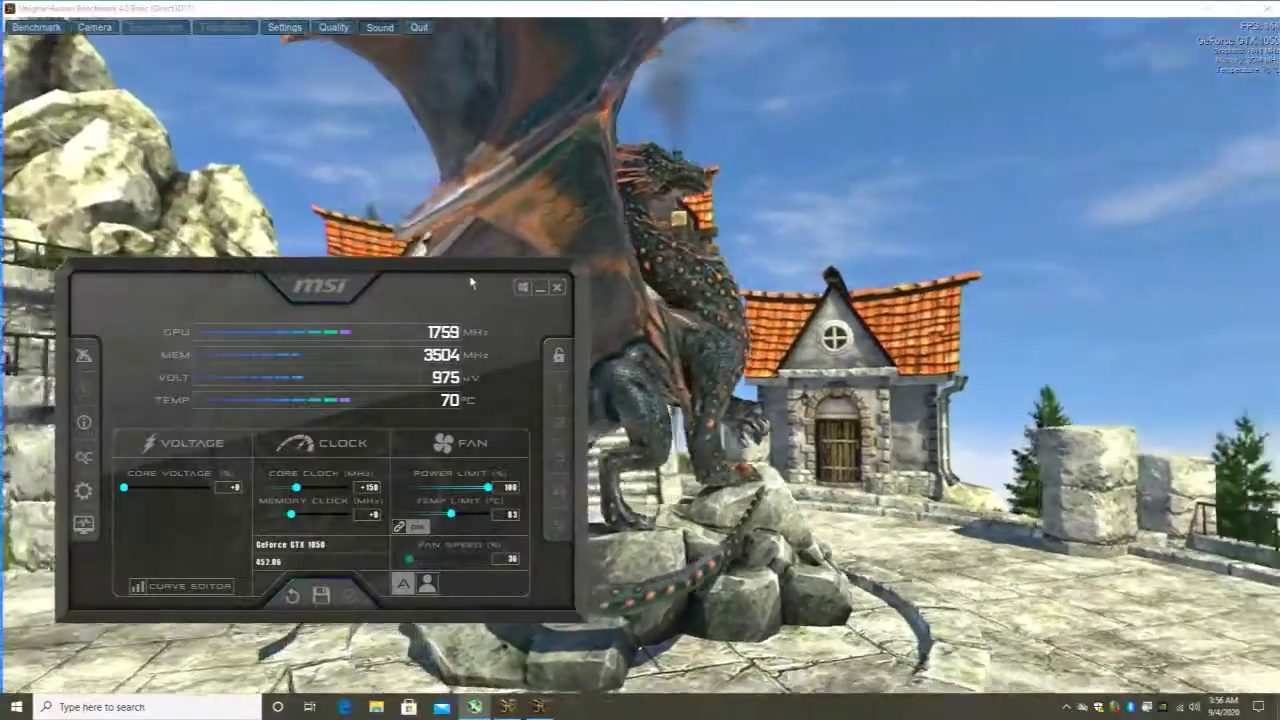
pyautogui.moveTo(472, 284); pyautogui.dragTo(604, 708)
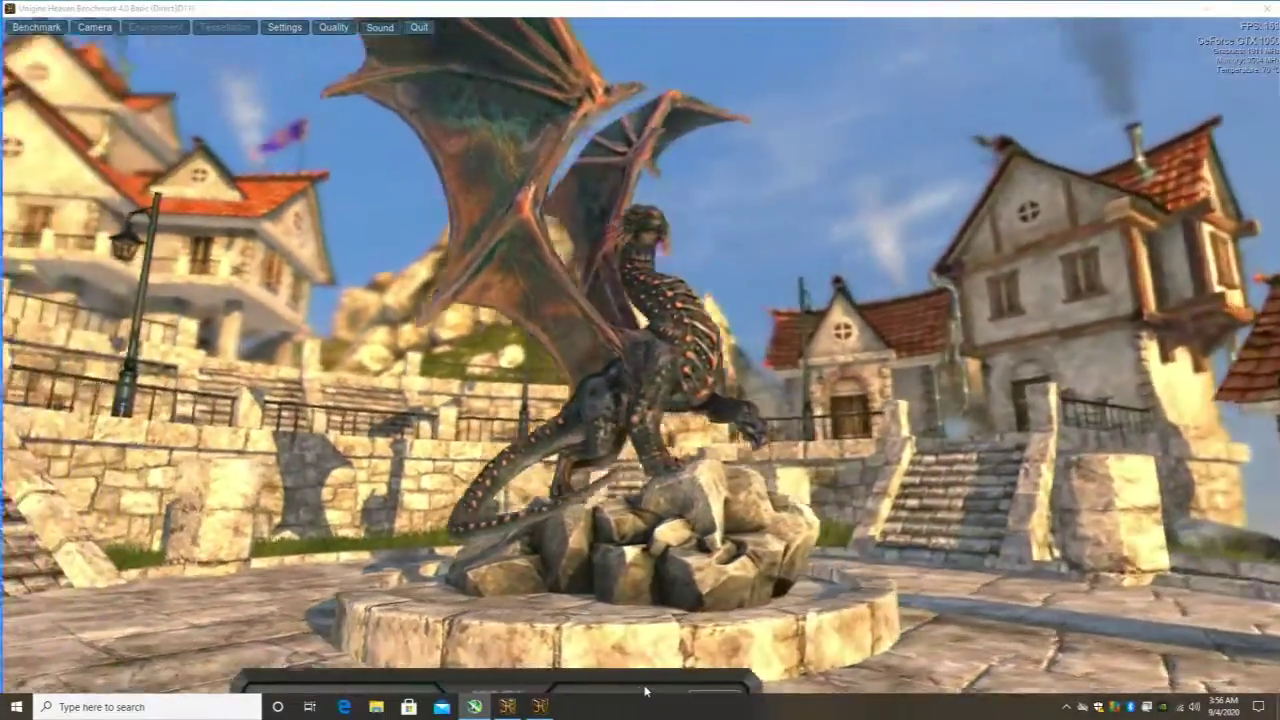
# Raise the core clock offset to +180 MHz, apply it and uncover the benchmark scene to check its rendering.
pyautogui.moveTo(645, 690); pyautogui.dragTo(478, 189)
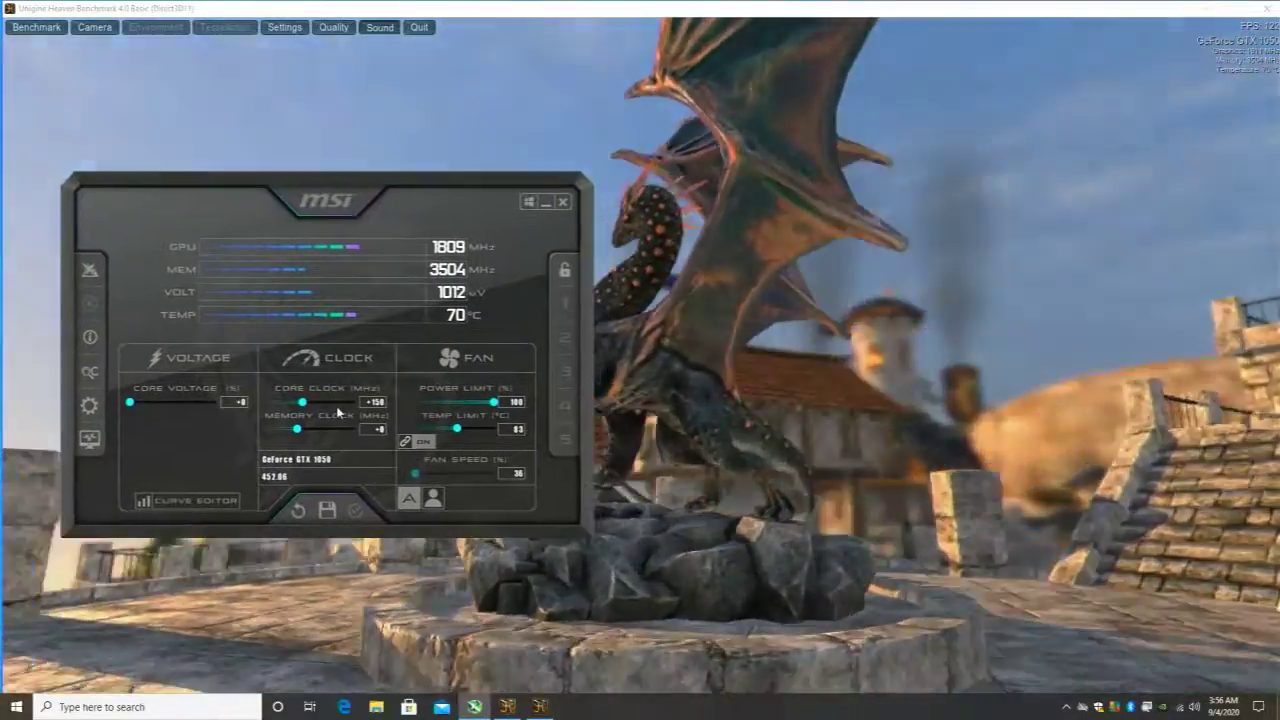
pyautogui.press('Right')
pyautogui.press('Right')
pyautogui.press('Right')
pyautogui.press('Right')
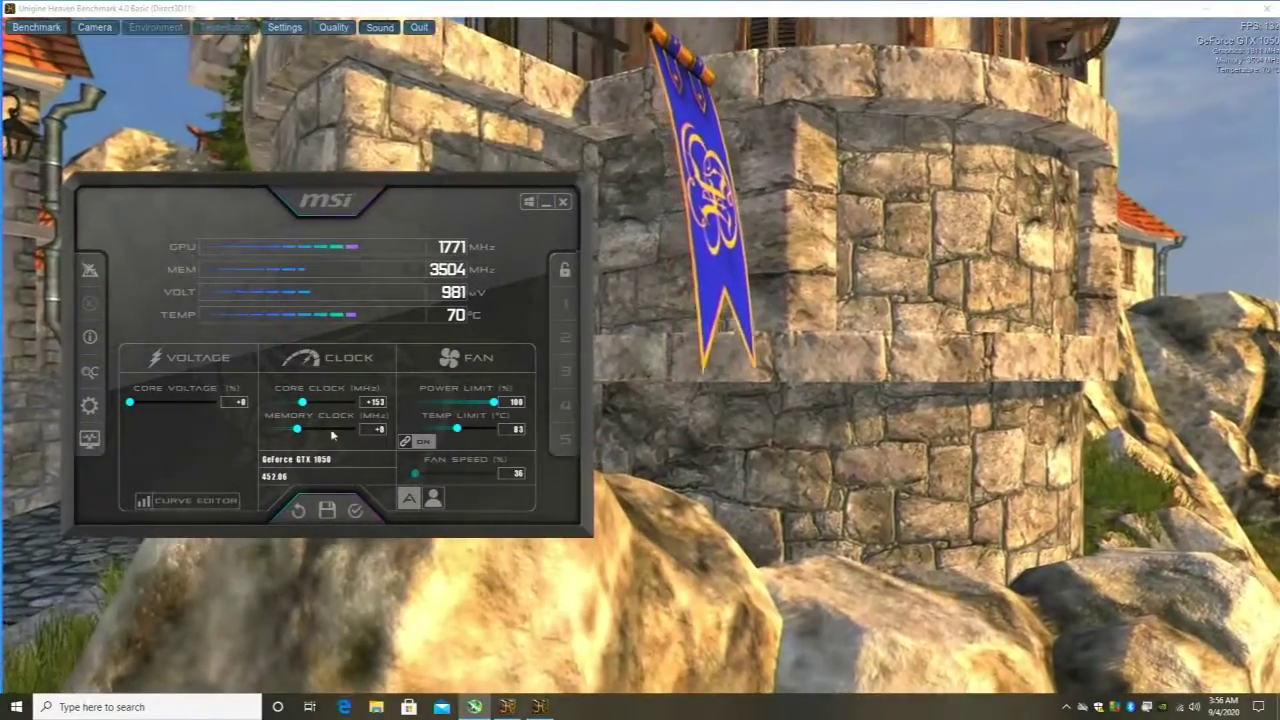
pyautogui.press('Right')
pyautogui.press('Right')
pyautogui.press('Right')
pyautogui.press('Right')
pyautogui.press('Right')
pyautogui.press('Right')
pyautogui.press('Right')
pyautogui.press('Right')
pyautogui.press('Right')
pyautogui.press('Right')
pyautogui.press('Right')
pyautogui.press('Right')
pyautogui.press('Right')
pyautogui.press('Right')
pyautogui.press('Right')
pyautogui.press('Right')
pyautogui.press('Right')
pyautogui.press('Right')
pyautogui.press('Right')
pyautogui.press('Right')
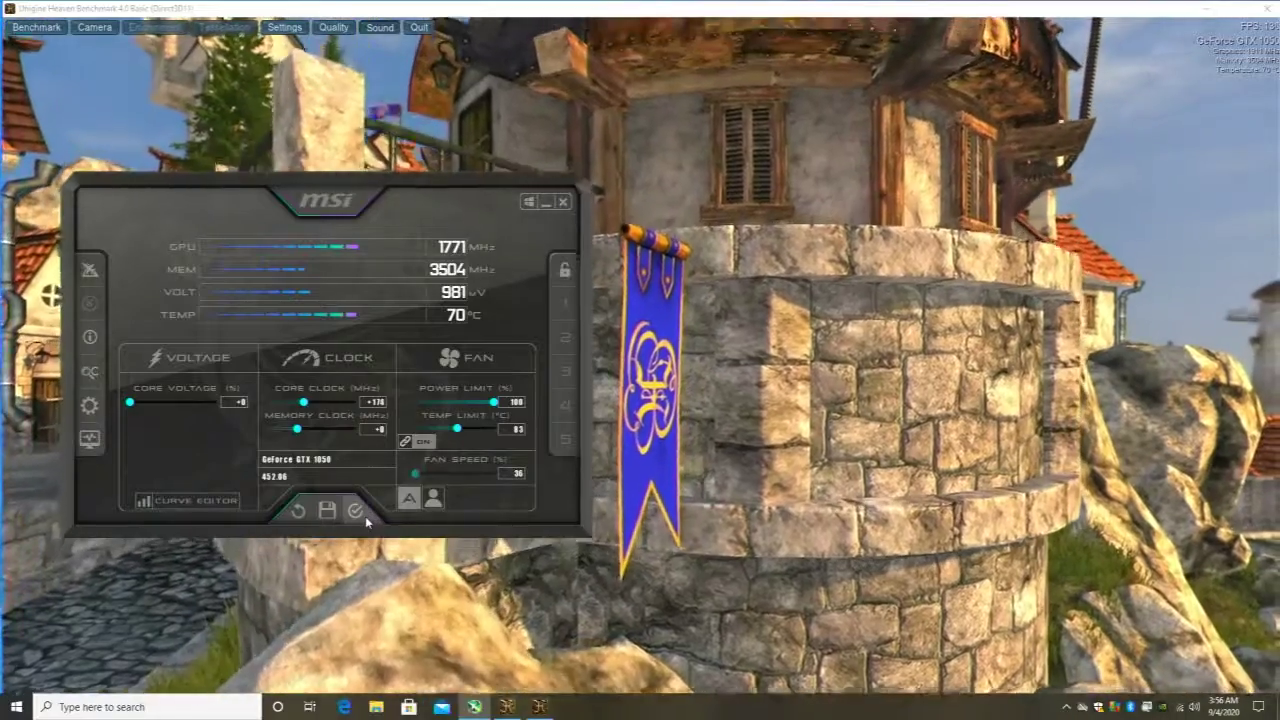
pyautogui.press('Right')
pyautogui.press('Right')
pyautogui.press('Right')
pyautogui.click(360, 513)
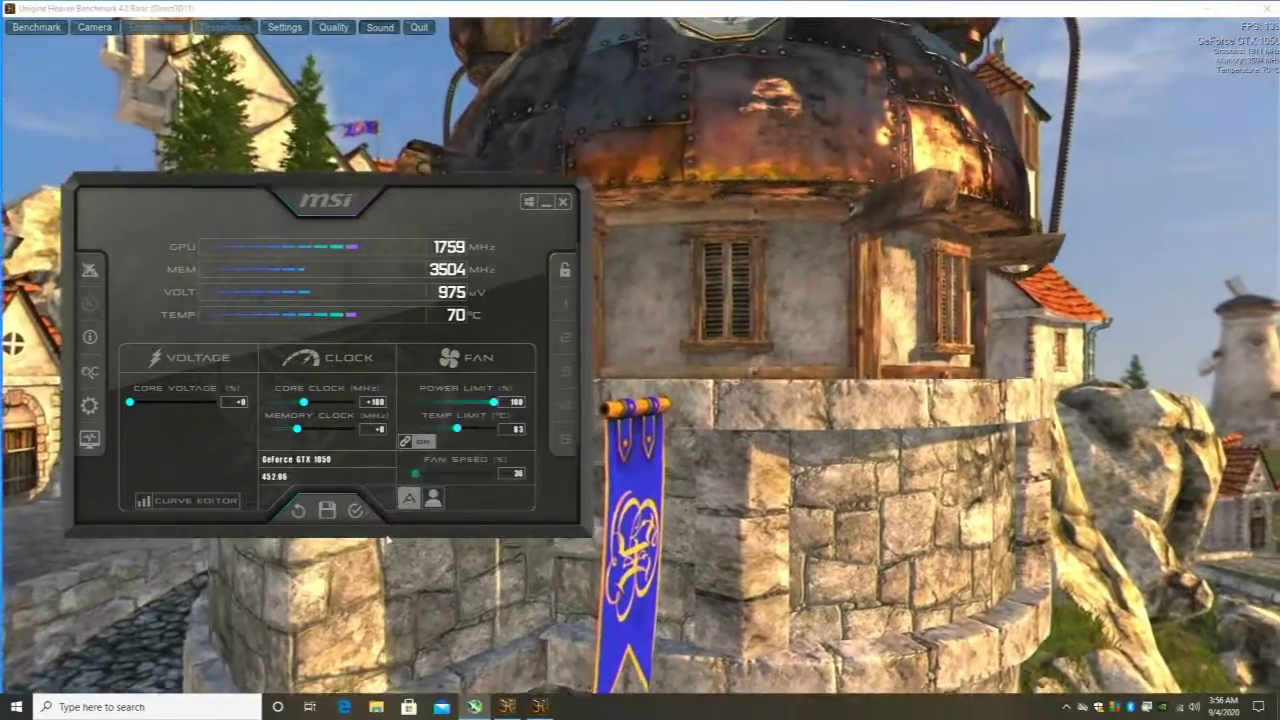
pyautogui.press('Right')
pyautogui.press('Right')
pyautogui.press('Right')
pyautogui.press('Right')
pyautogui.press('Right')
pyautogui.press('Right')
pyautogui.press('Right')
pyautogui.click(363, 514)
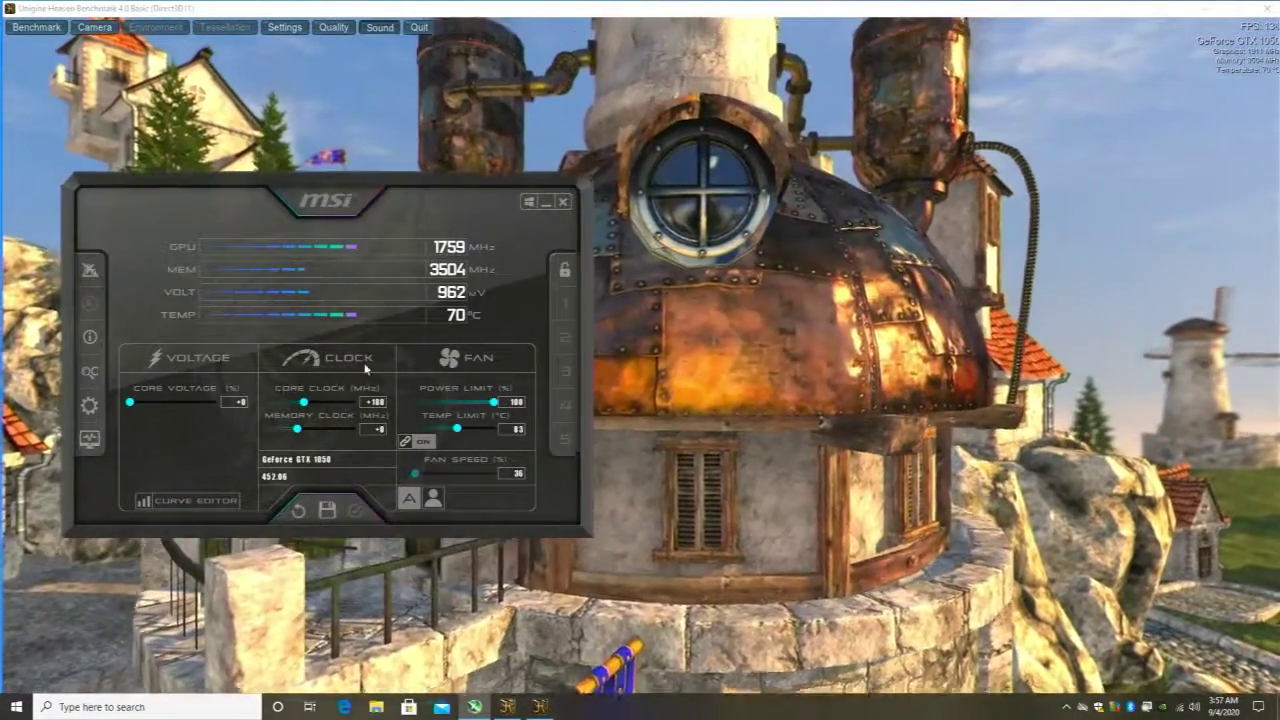
pyautogui.moveTo(476, 195); pyautogui.dragTo(415, 652)
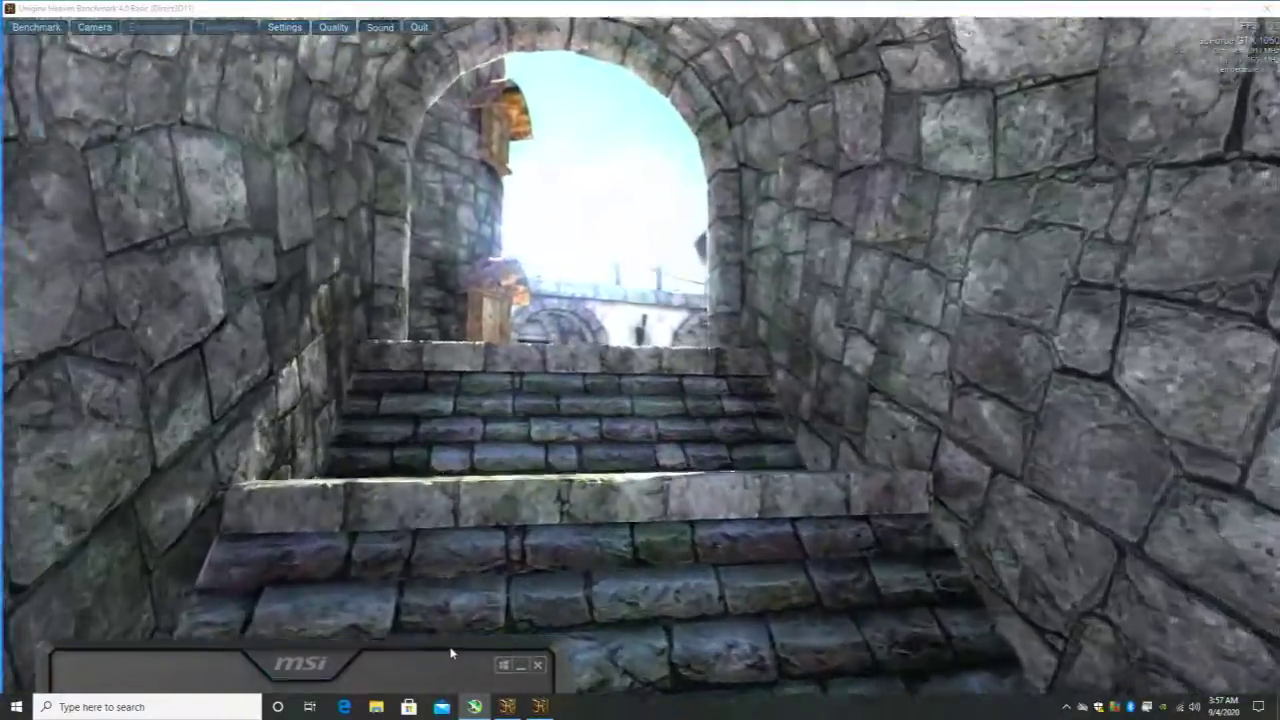
# Raise the core clock offset to +200 MHz, apply it and clear the view of the benchmark scene.
pyautogui.moveTo(450, 656); pyautogui.dragTo(421, 278)
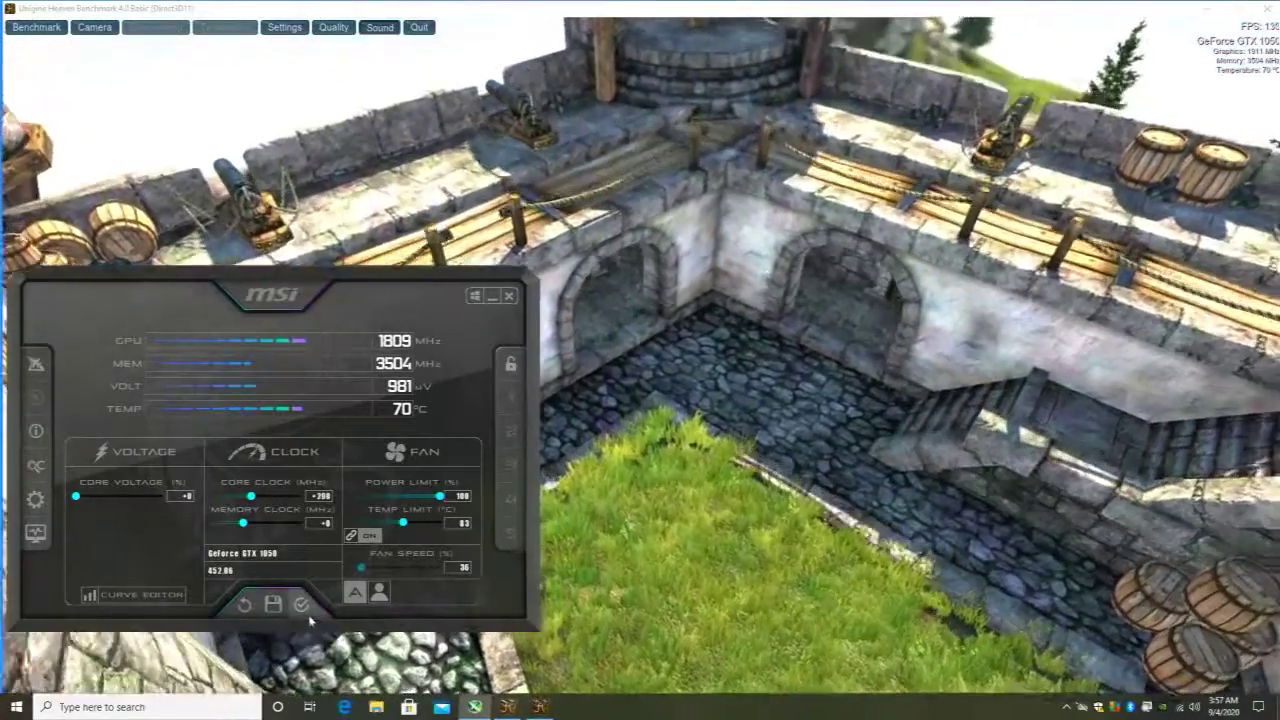
pyautogui.click(305, 608)
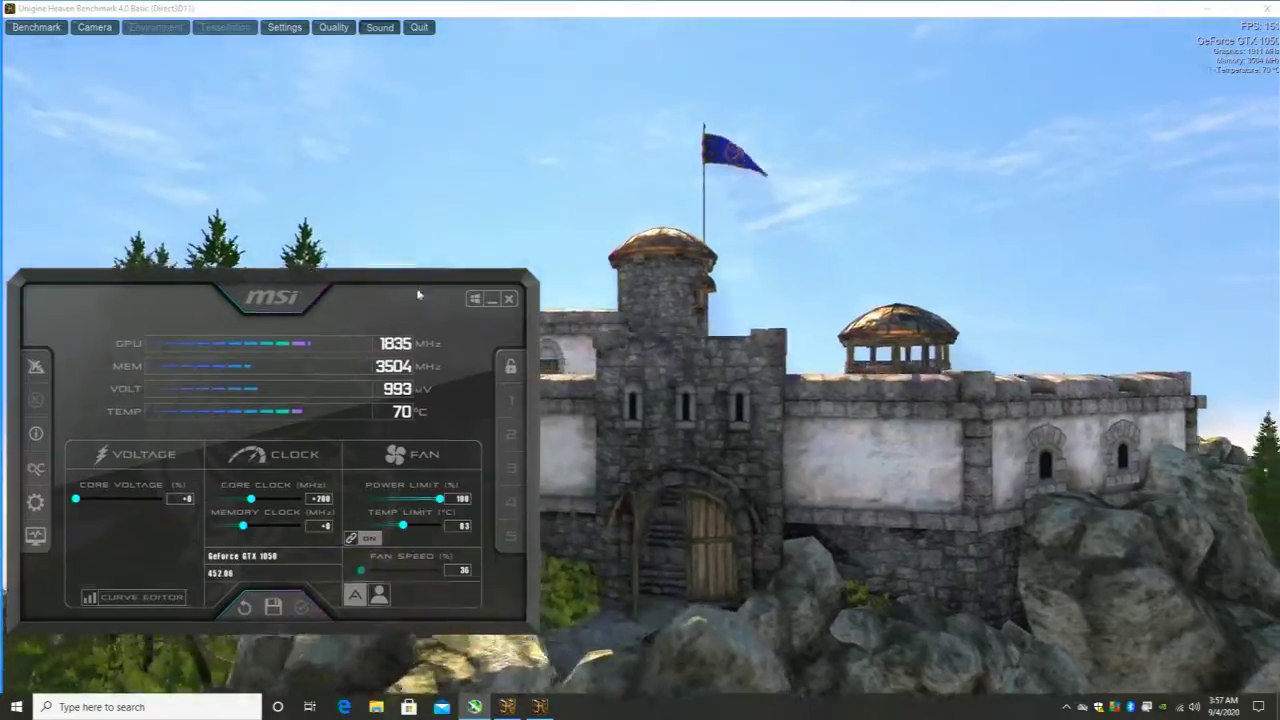
pyautogui.click(506, 694)
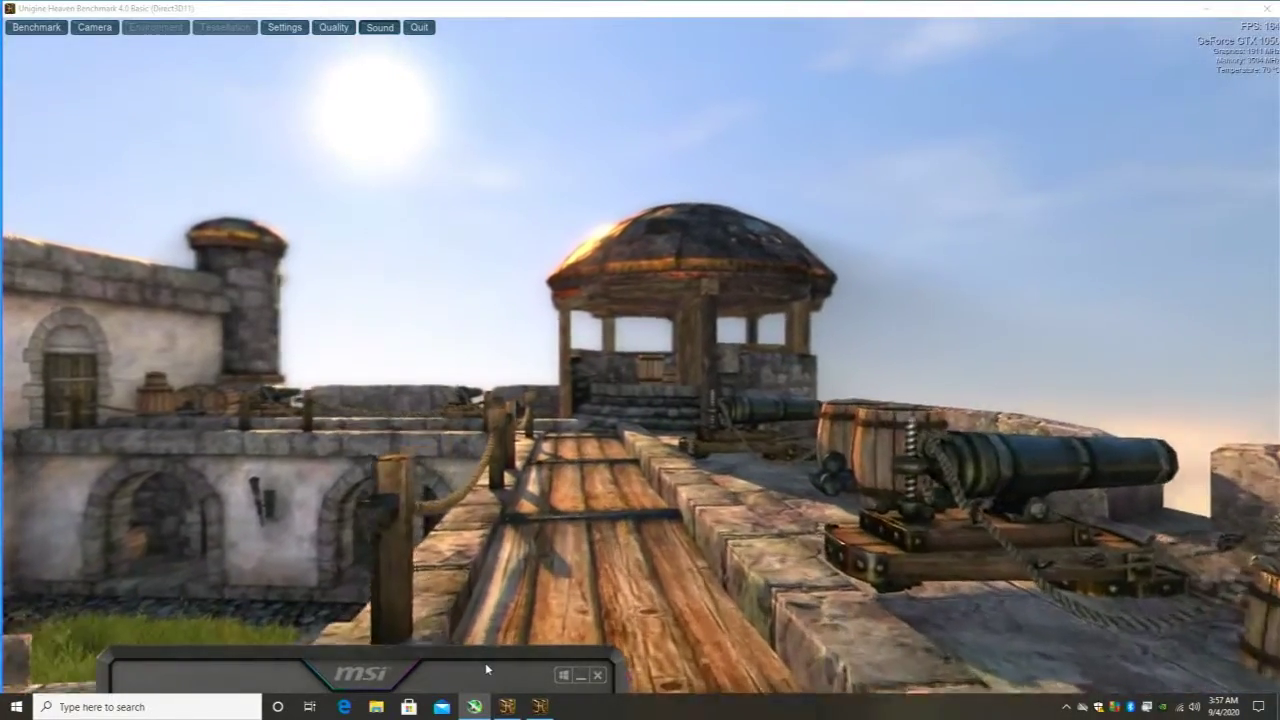
# Set the core clock offset to +220 MHz, apply it and move the overclocking window out of the scene.
pyautogui.moveTo(485, 662); pyautogui.dragTo(414, 258)
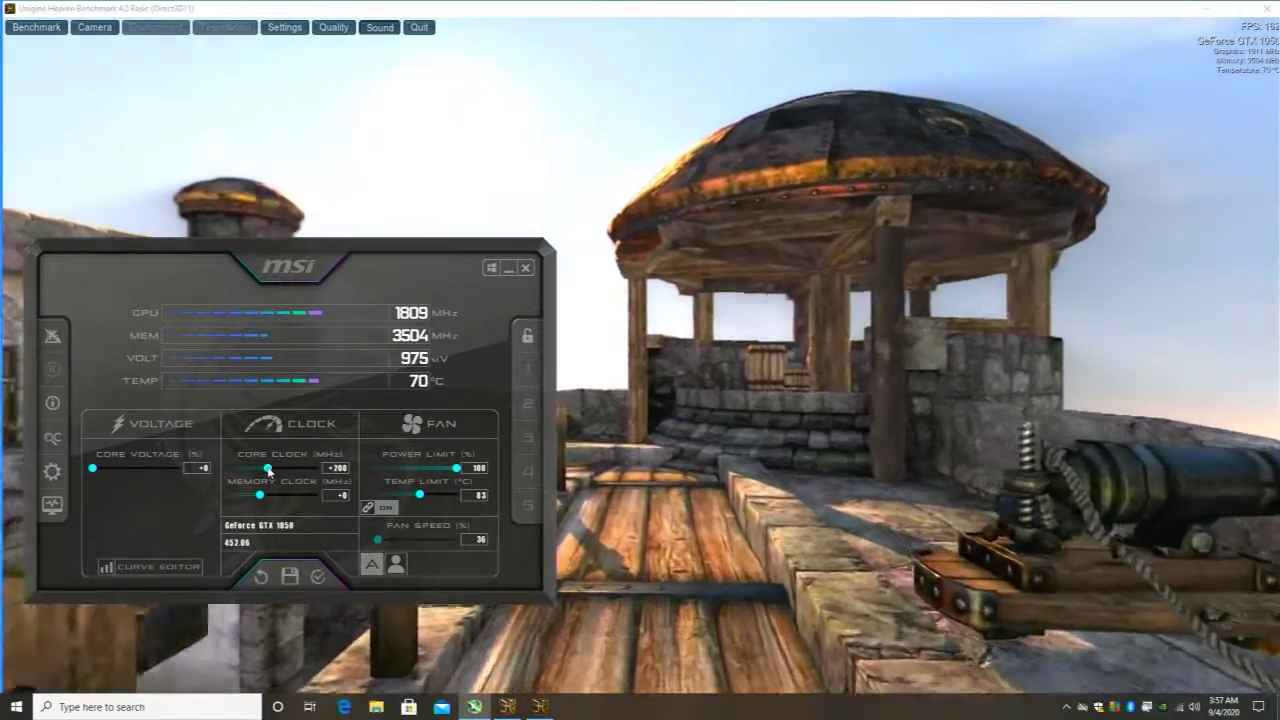
pyautogui.moveTo(272, 479); pyautogui.dragTo(275, 485)
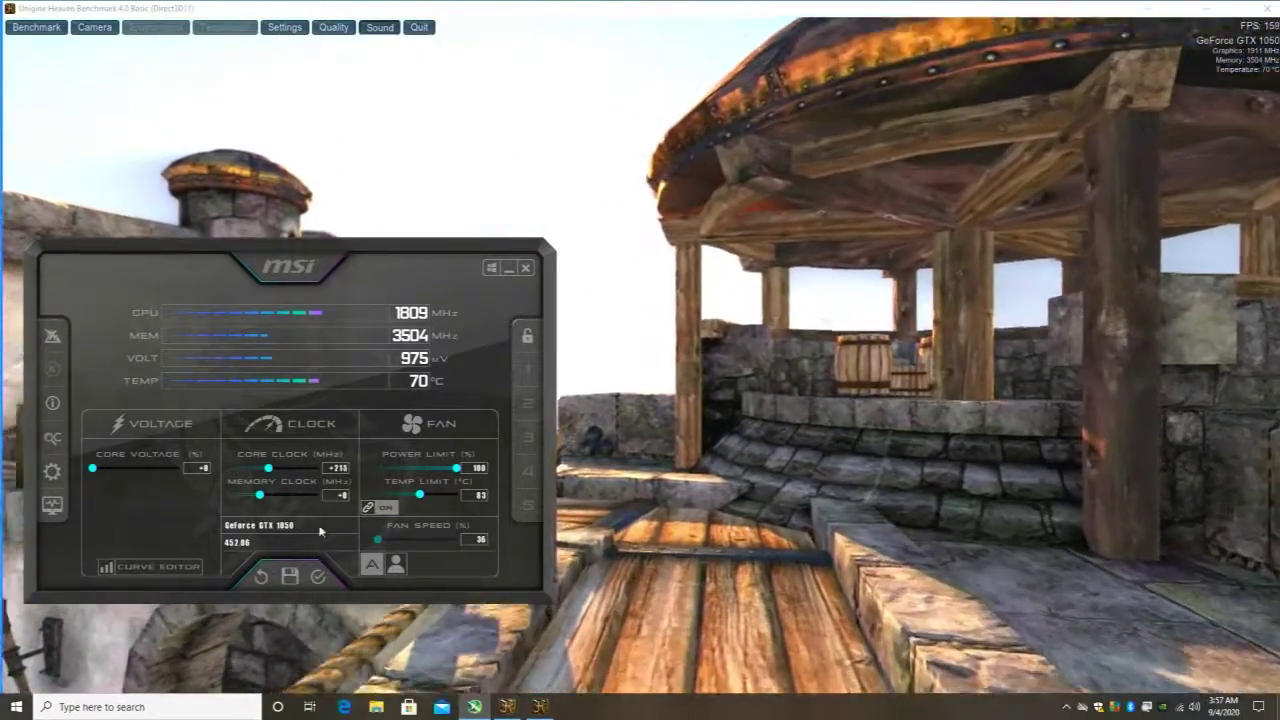
pyautogui.click(318, 578)
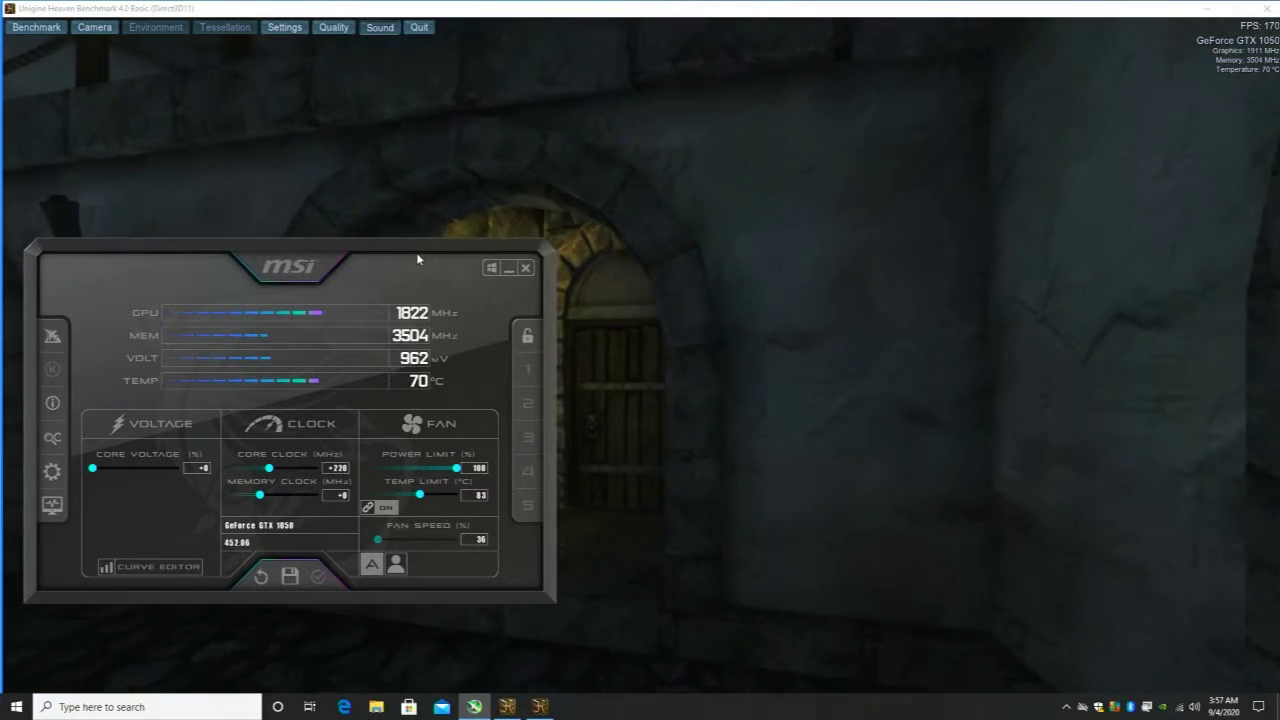
pyautogui.moveTo(416, 254); pyautogui.dragTo(413, 662)
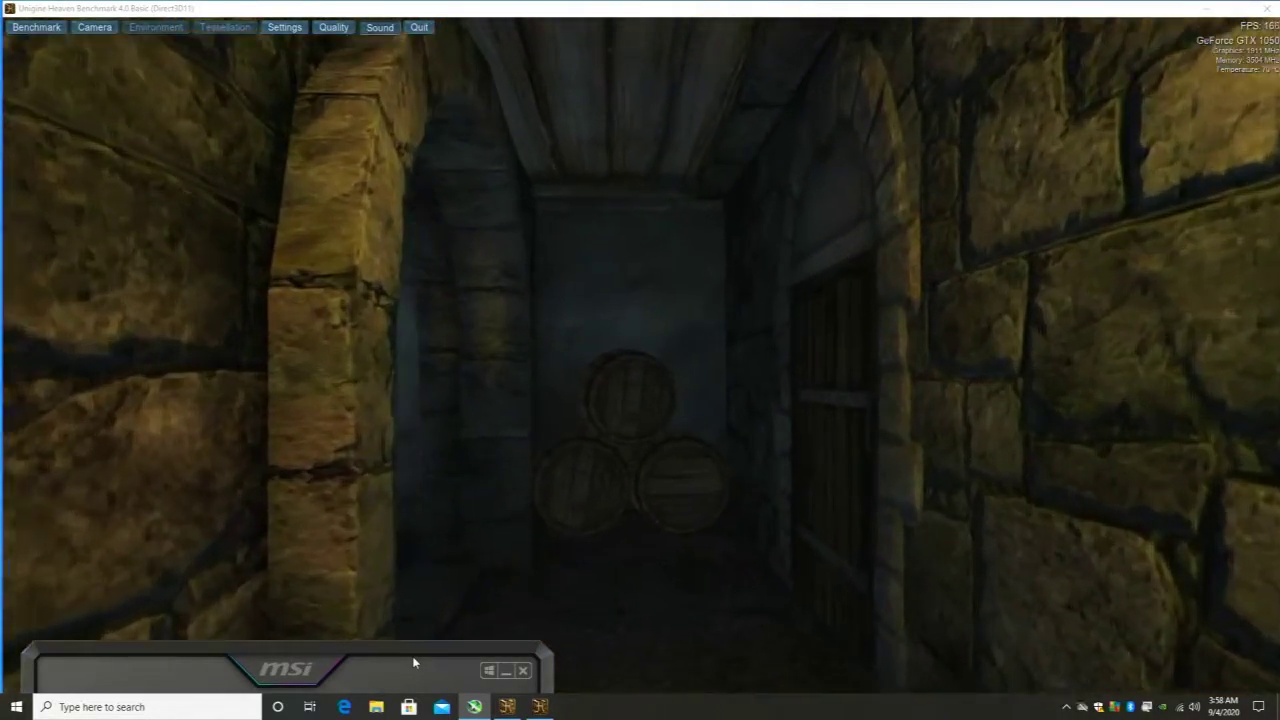
# Increase the core clock offset to +240 MHz, apply it and uncover the scene to watch for instability.
pyautogui.moveTo(414, 662); pyautogui.dragTo(446, 305)
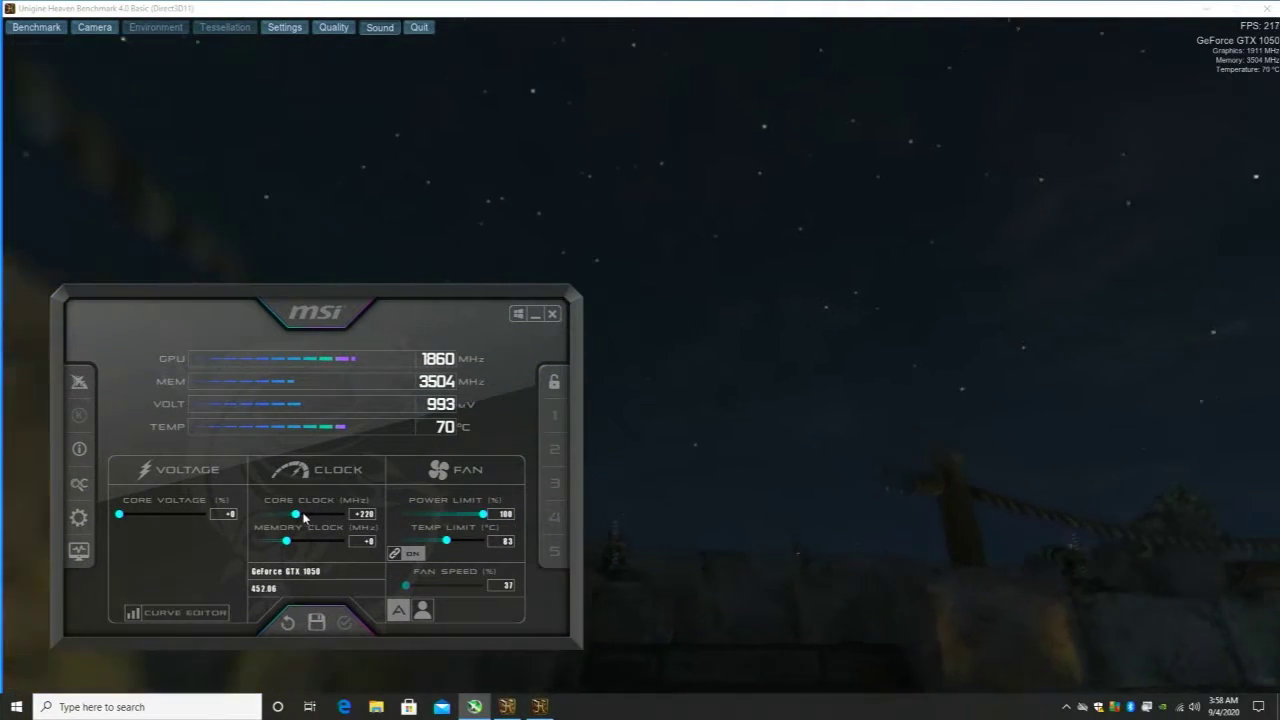
pyautogui.press('Right')
pyautogui.press('Right')
pyautogui.press('Right')
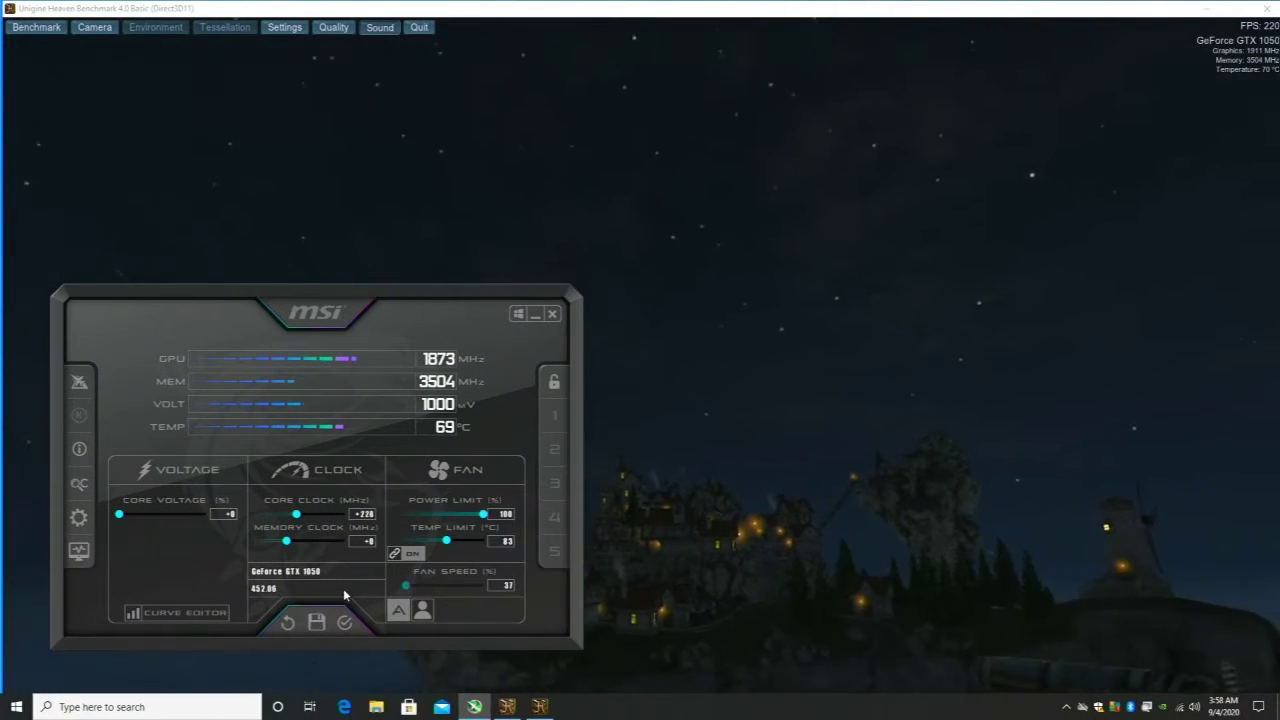
pyautogui.click(345, 625)
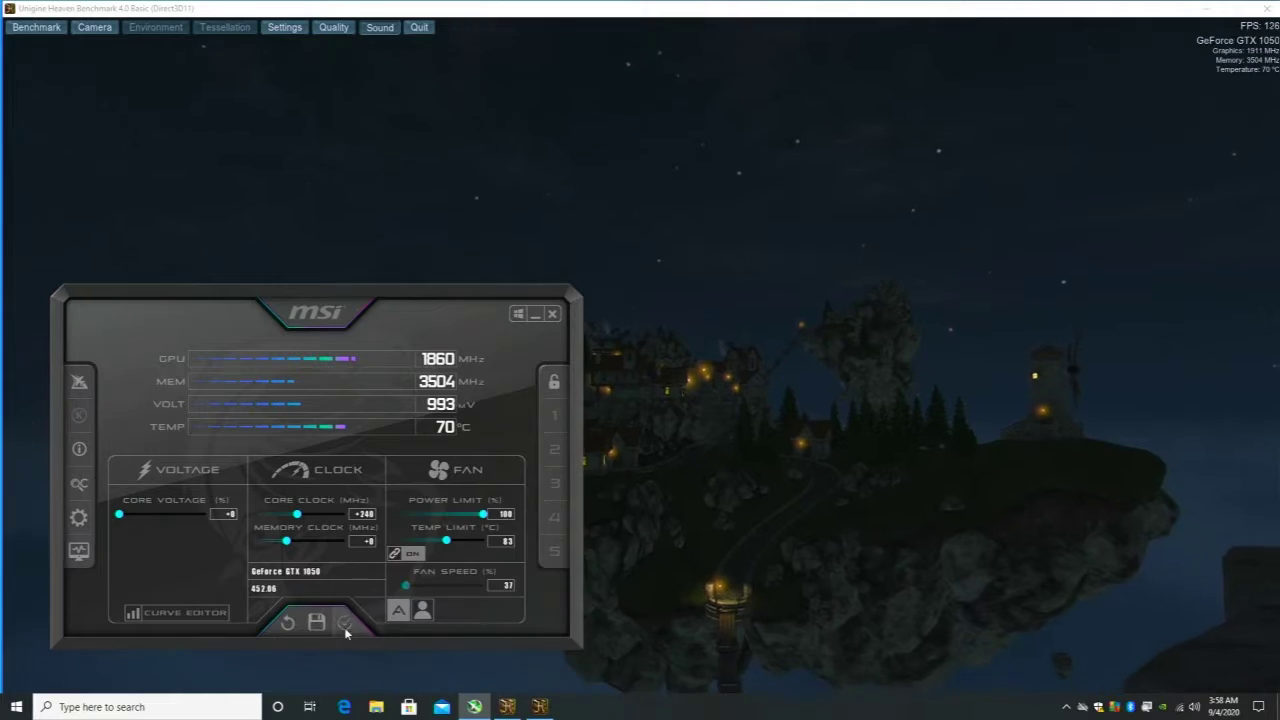
pyautogui.moveTo(461, 303); pyautogui.dragTo(456, 647)
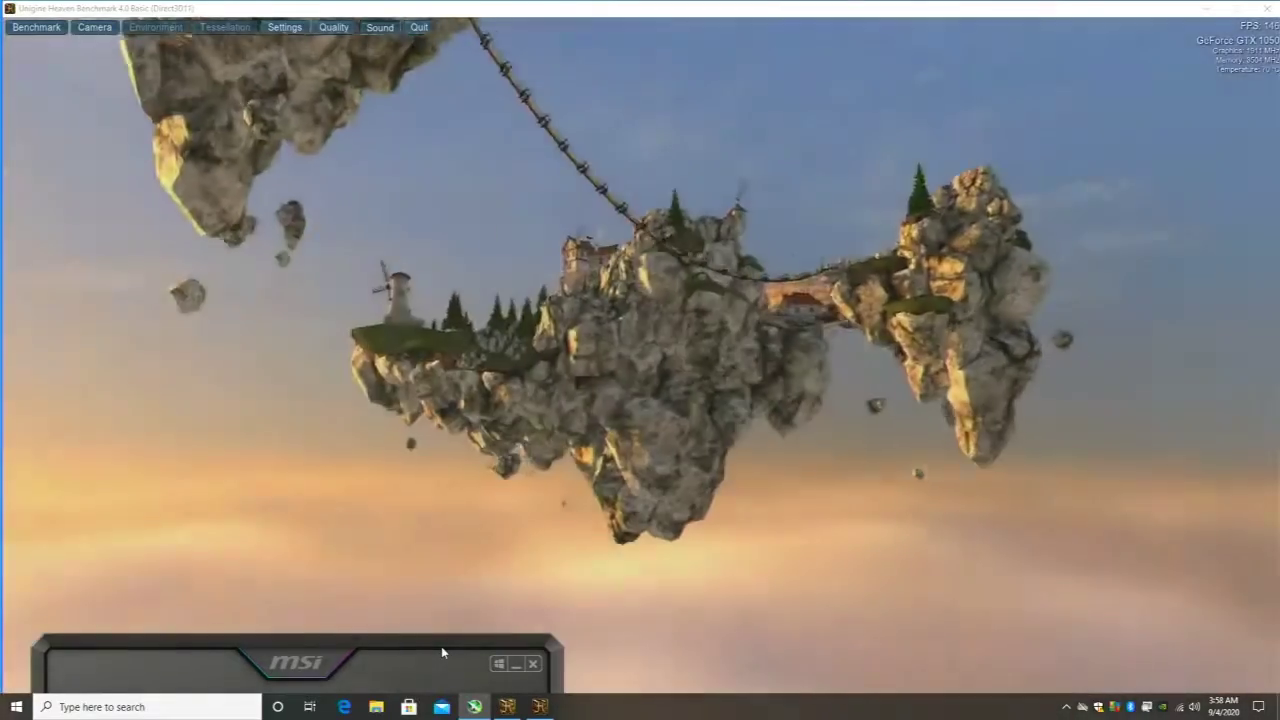
# Increase the core clock offset to +260 MHz, apply it and reposition the overclocking window over the scene.
pyautogui.moveTo(442, 648); pyautogui.dragTo(450, 265)
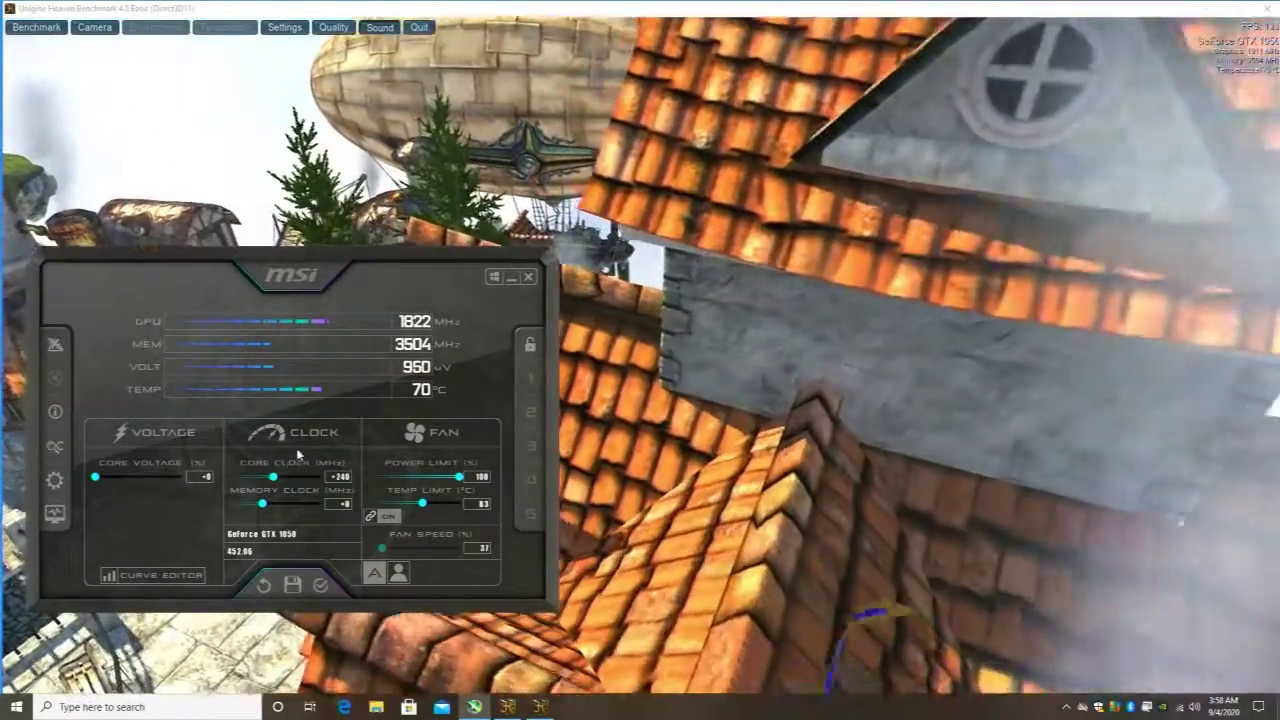
pyautogui.press('Right')
pyautogui.press('Right')
pyautogui.press('Right')
pyautogui.press('Right')
pyautogui.press('Right')
pyautogui.press('Right')
pyautogui.press('Right')
pyautogui.press('Right')
pyautogui.press('Right')
pyautogui.press('Right')
pyautogui.press('Right')
pyautogui.press('Right')
pyautogui.press('Right')
pyautogui.press('Right')
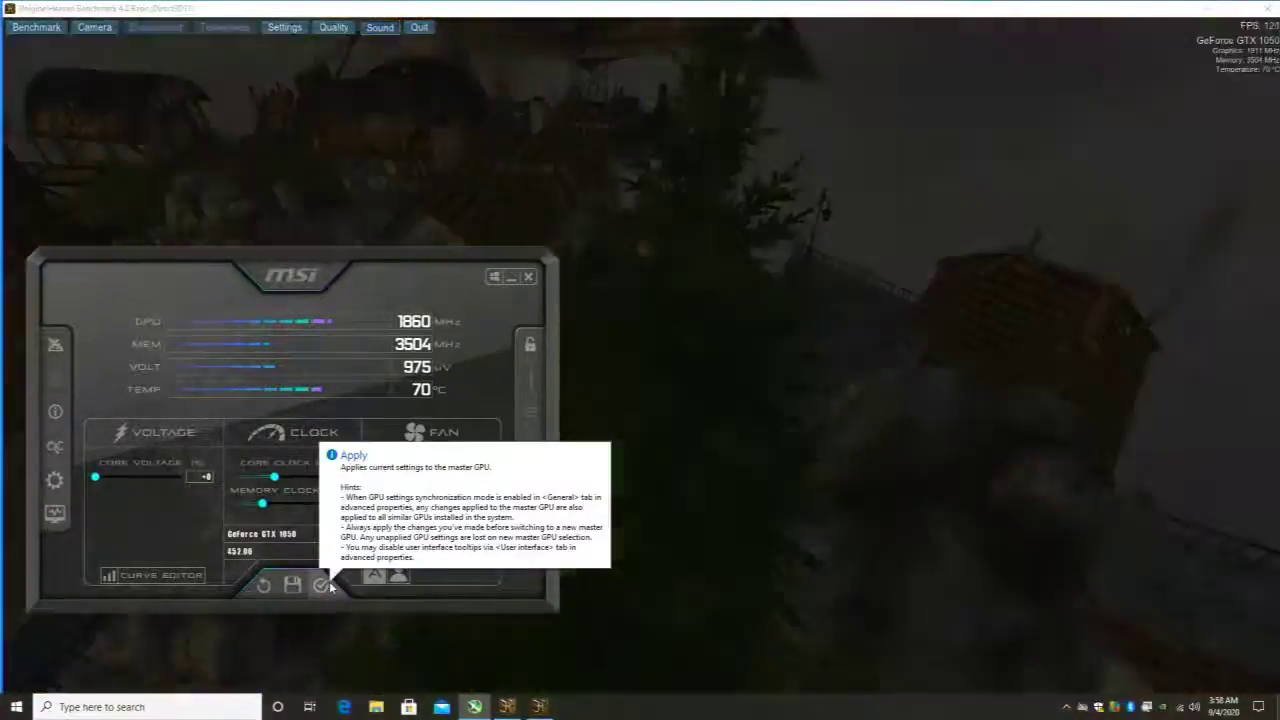
pyautogui.click(322, 585)
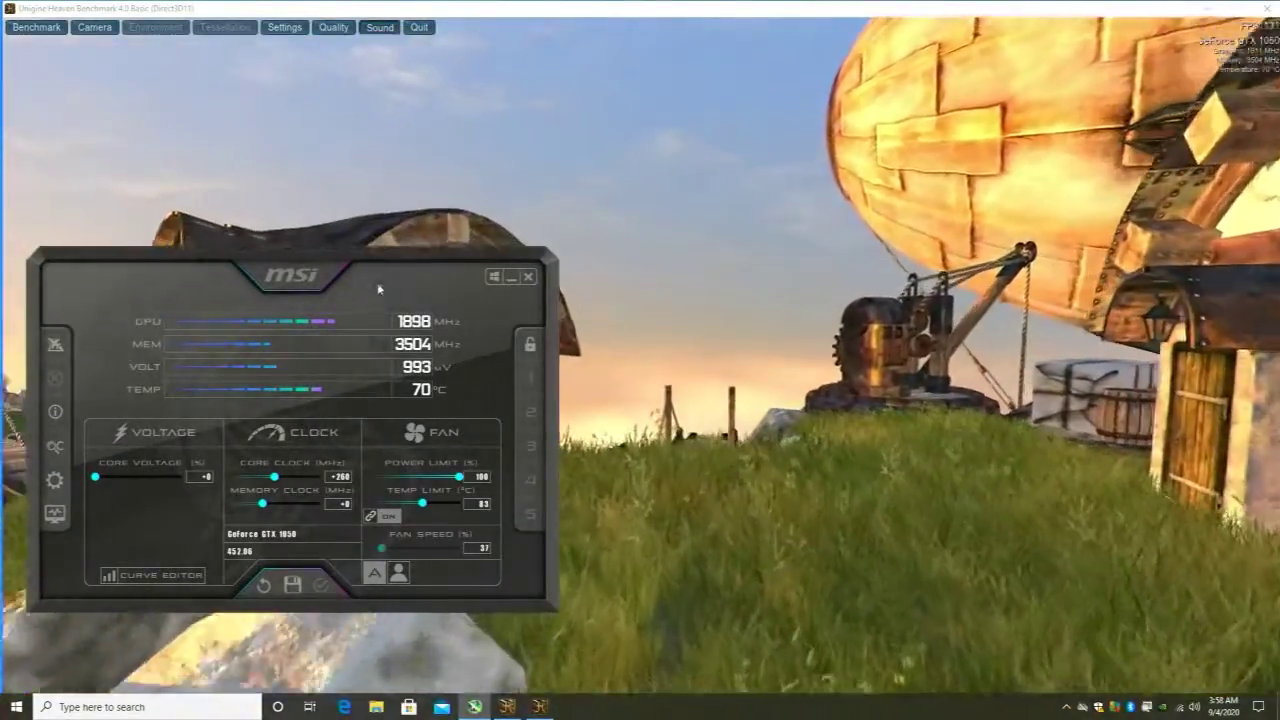
pyautogui.moveTo(378, 289); pyautogui.dragTo(378, 231)
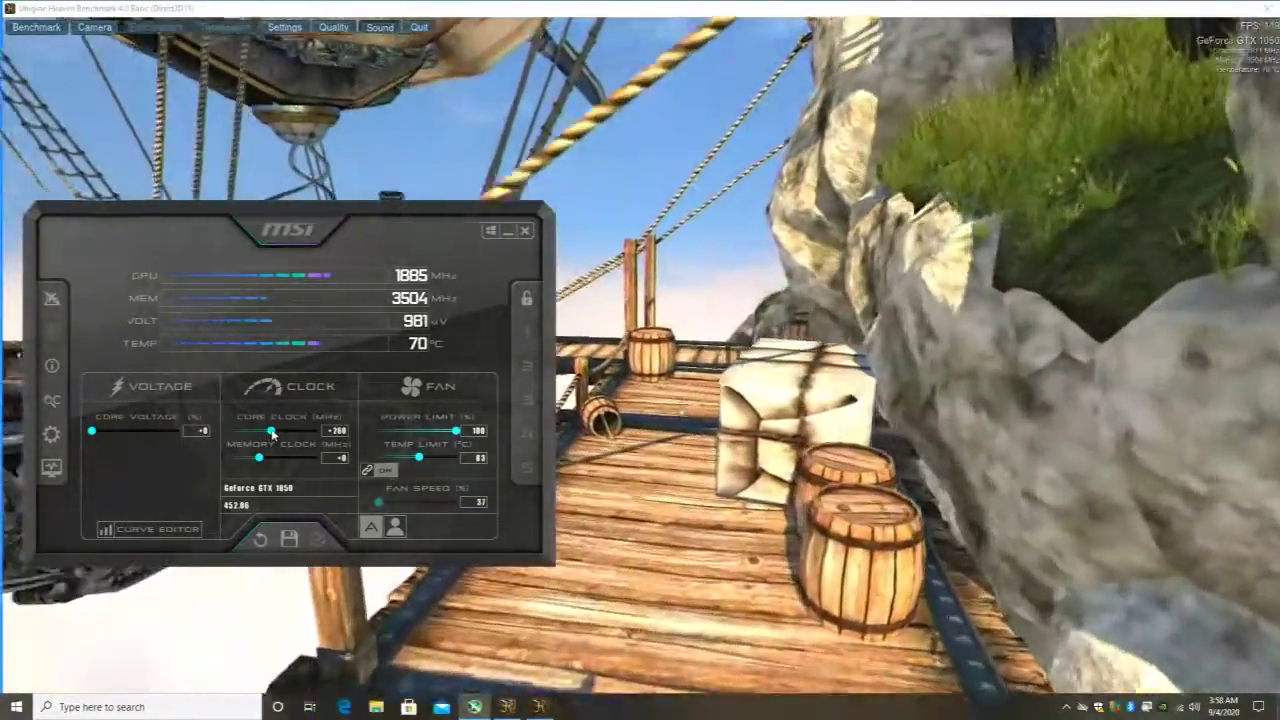
# Raise the core clock offset to +280 MHz, apply it and clear the scene to check the rendering.
pyautogui.moveTo(271, 432); pyautogui.dragTo(273, 431)
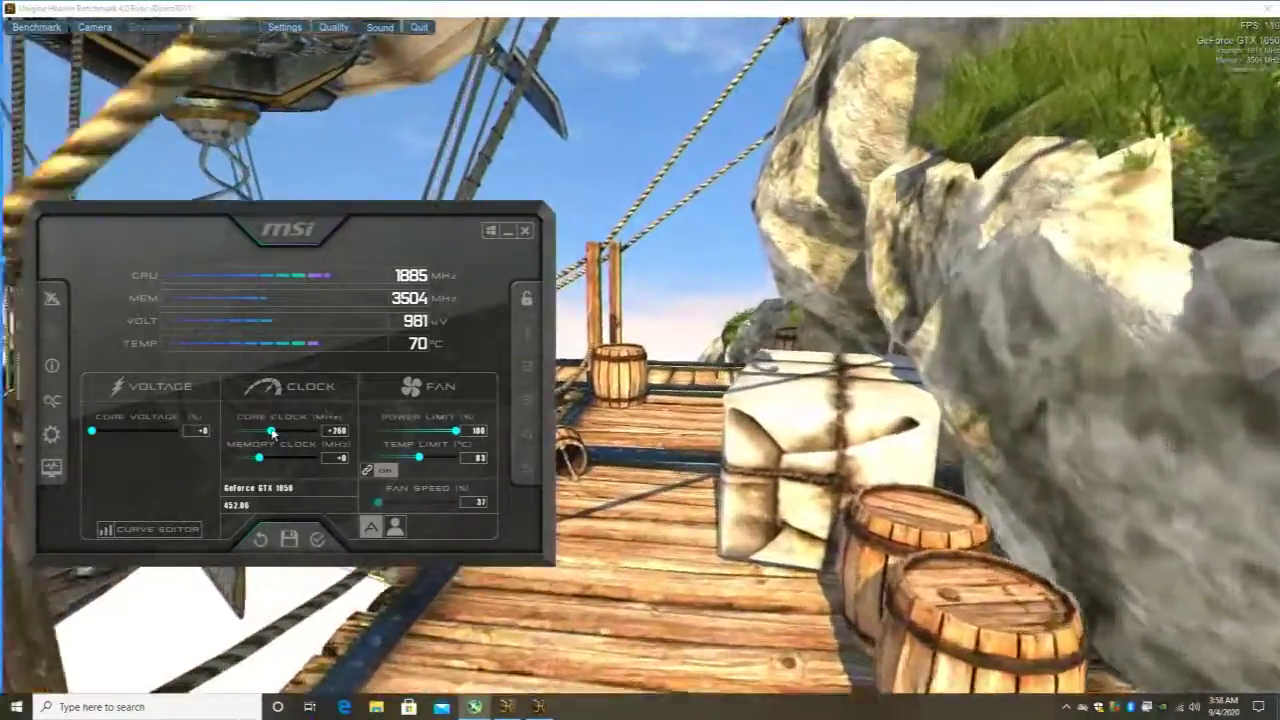
pyautogui.press('Right')
pyautogui.press('Right')
pyautogui.press('Right')
pyautogui.press('Right')
pyautogui.press('Right')
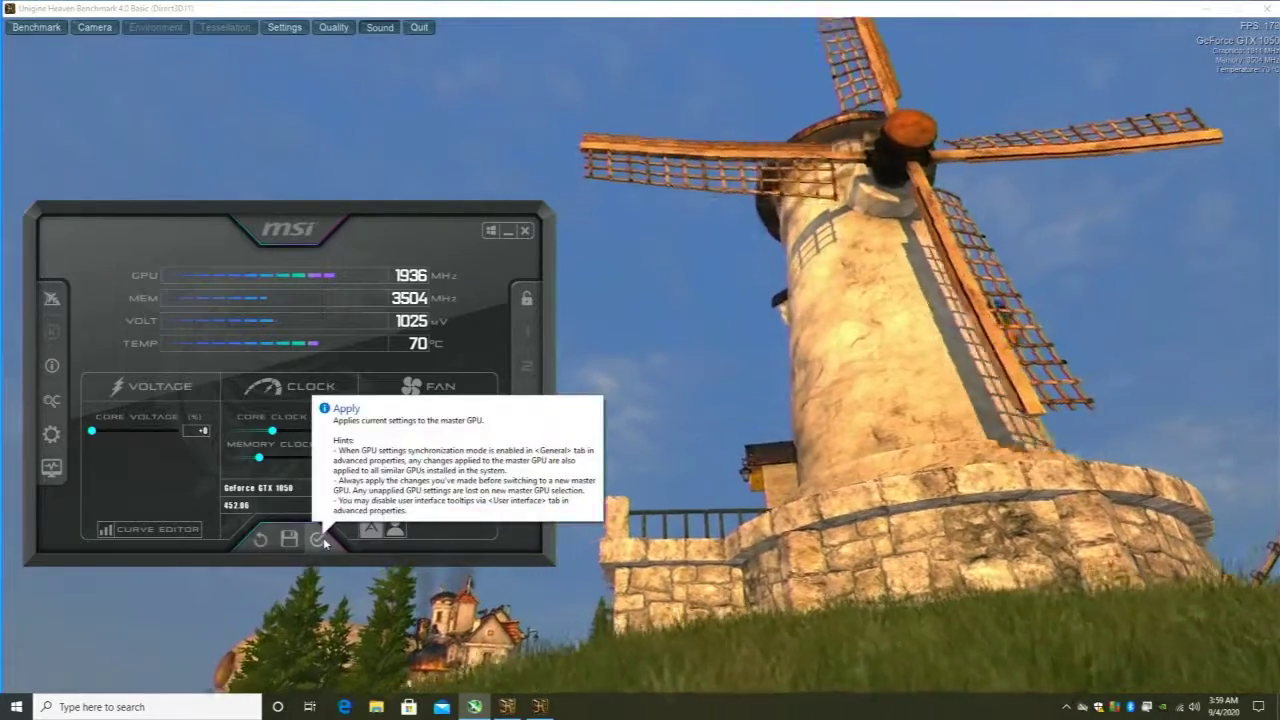
pyautogui.click(319, 539)
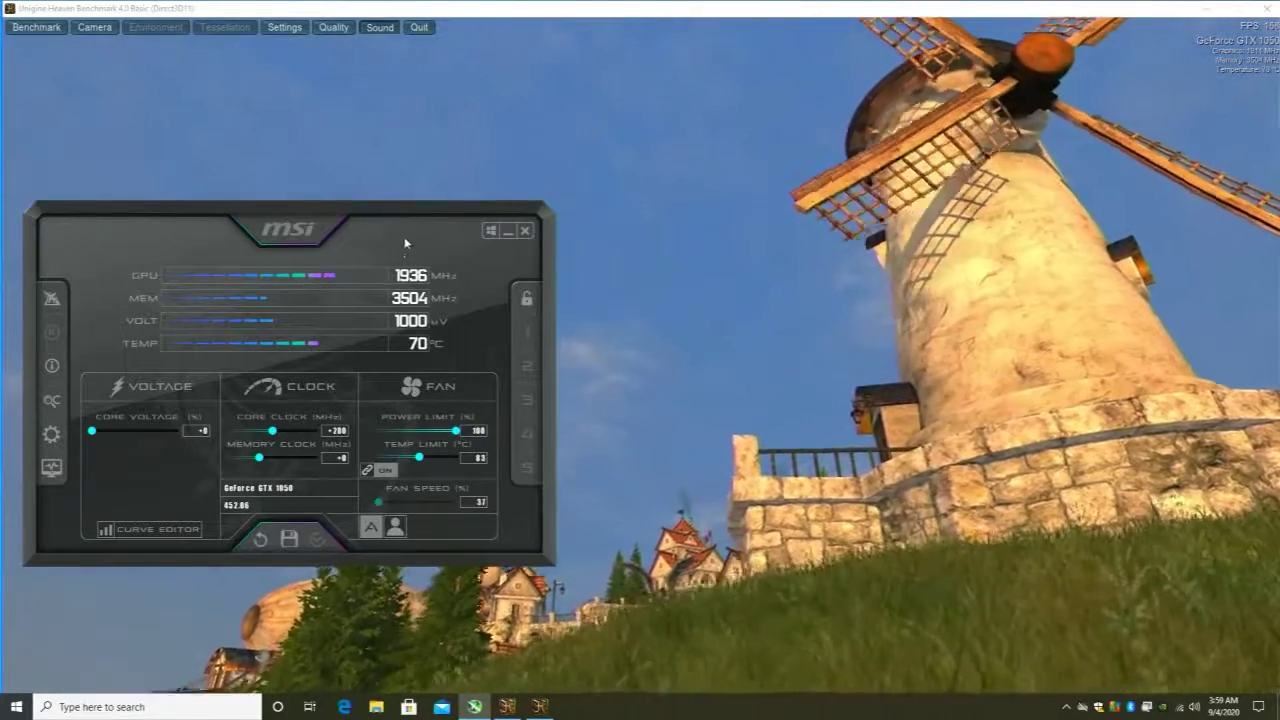
pyautogui.click(508, 230)
pyautogui.moveTo(440, 698)
pyautogui.mouseDown()
pyautogui.moveTo(440, 658)
pyautogui.moveTo(438, 677)
pyautogui.mouseUp()
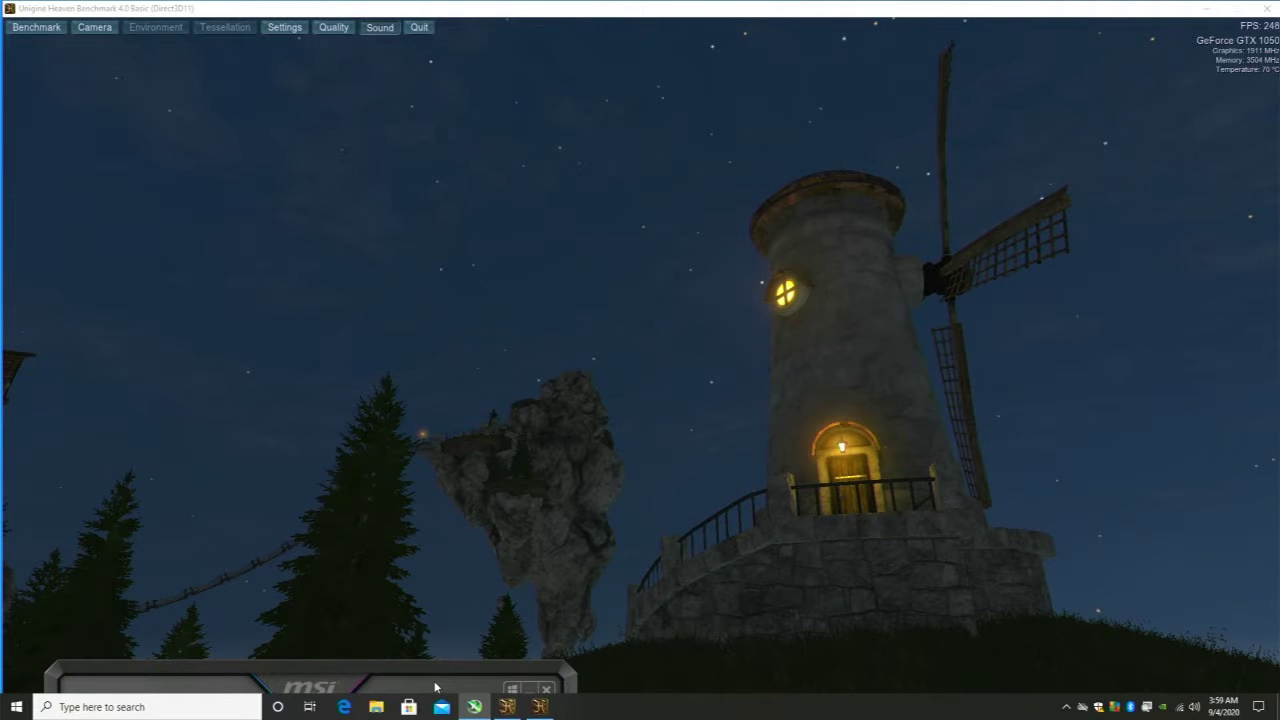
# Break out of the Heaven scene to the desktop, lower the core clock offset to +260 MHz and apply it.
pyautogui.click(656, 551)
pyautogui.hotkey('ctrl', 'alt', 'Delete')
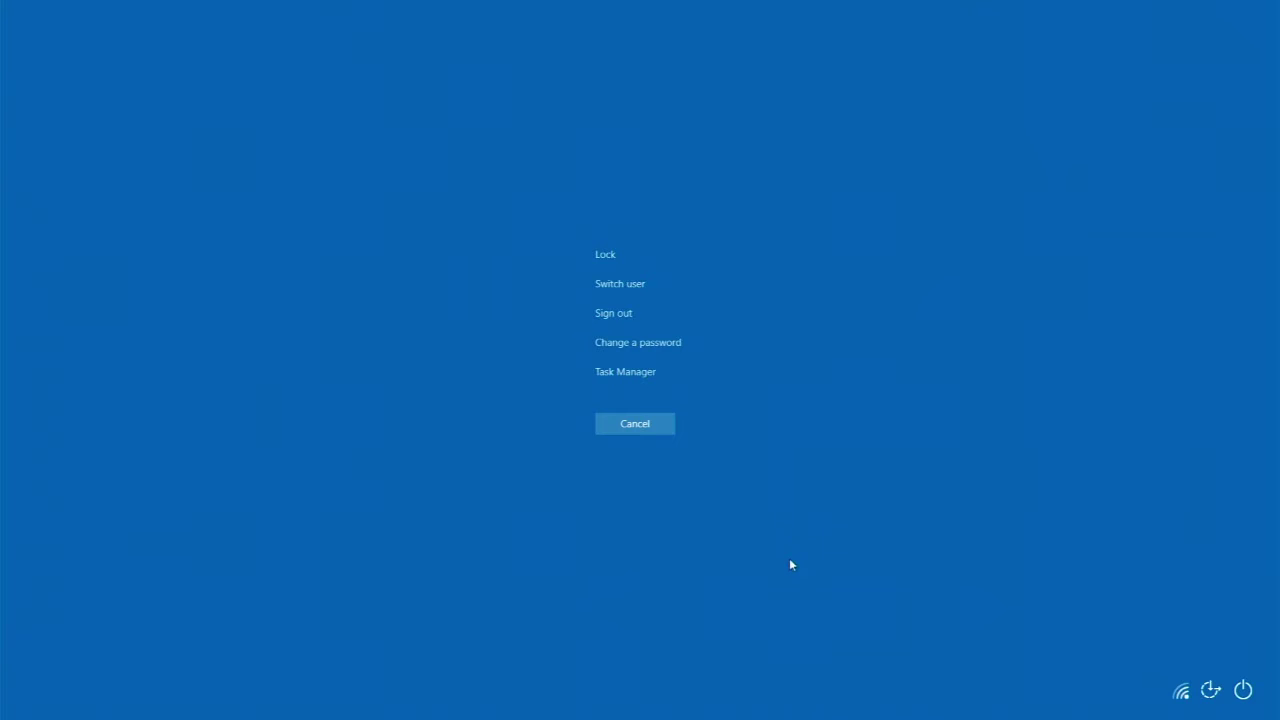
pyautogui.press('Escape')
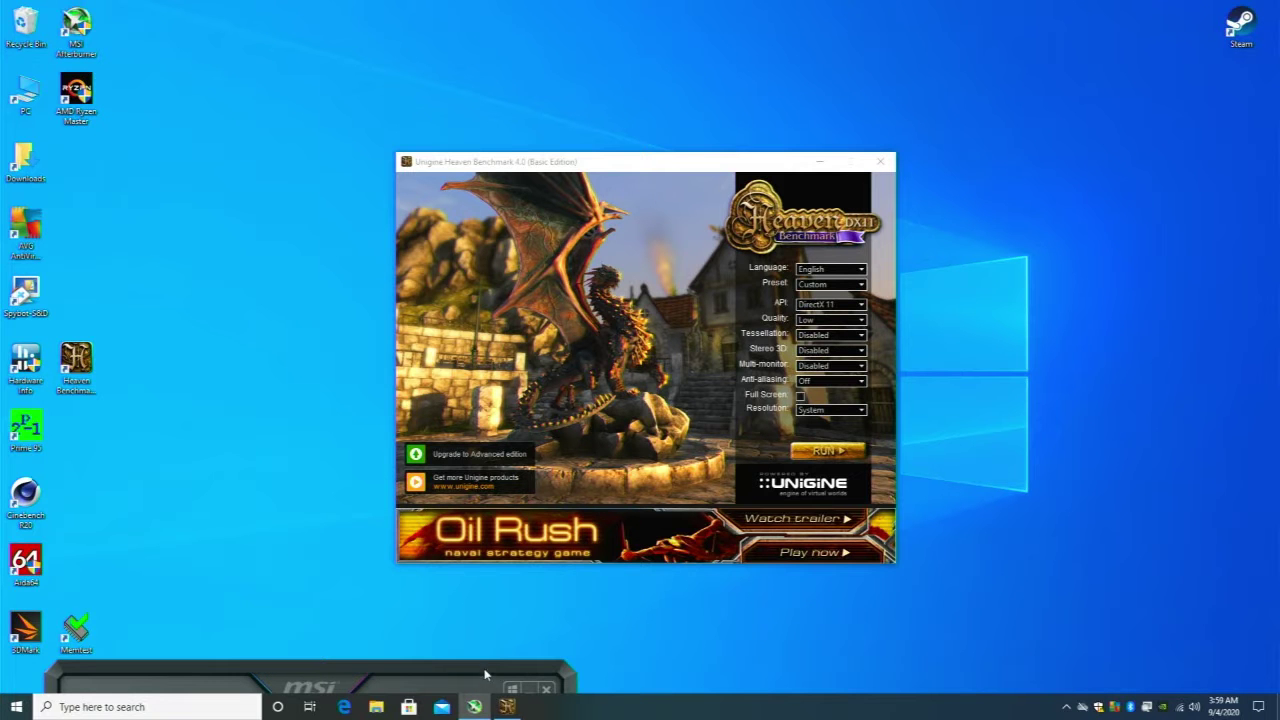
pyautogui.moveTo(440, 666); pyautogui.dragTo(481, 300)
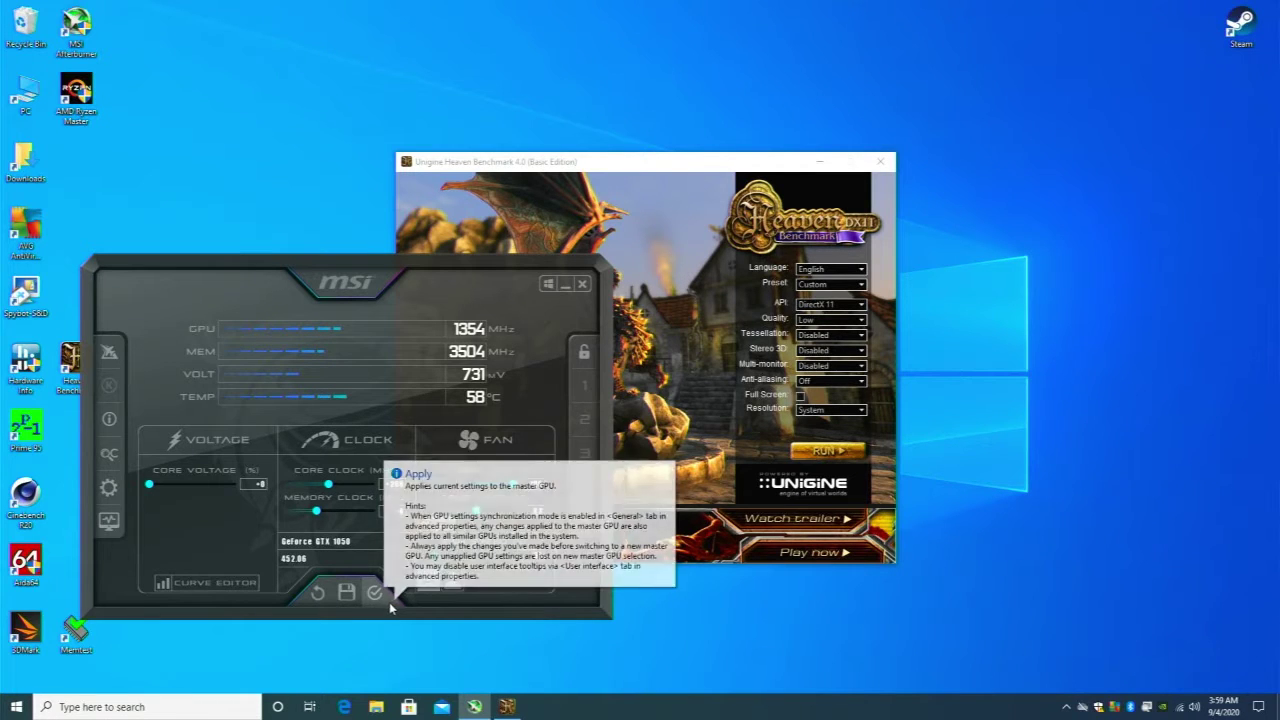
pyautogui.click(389, 602)
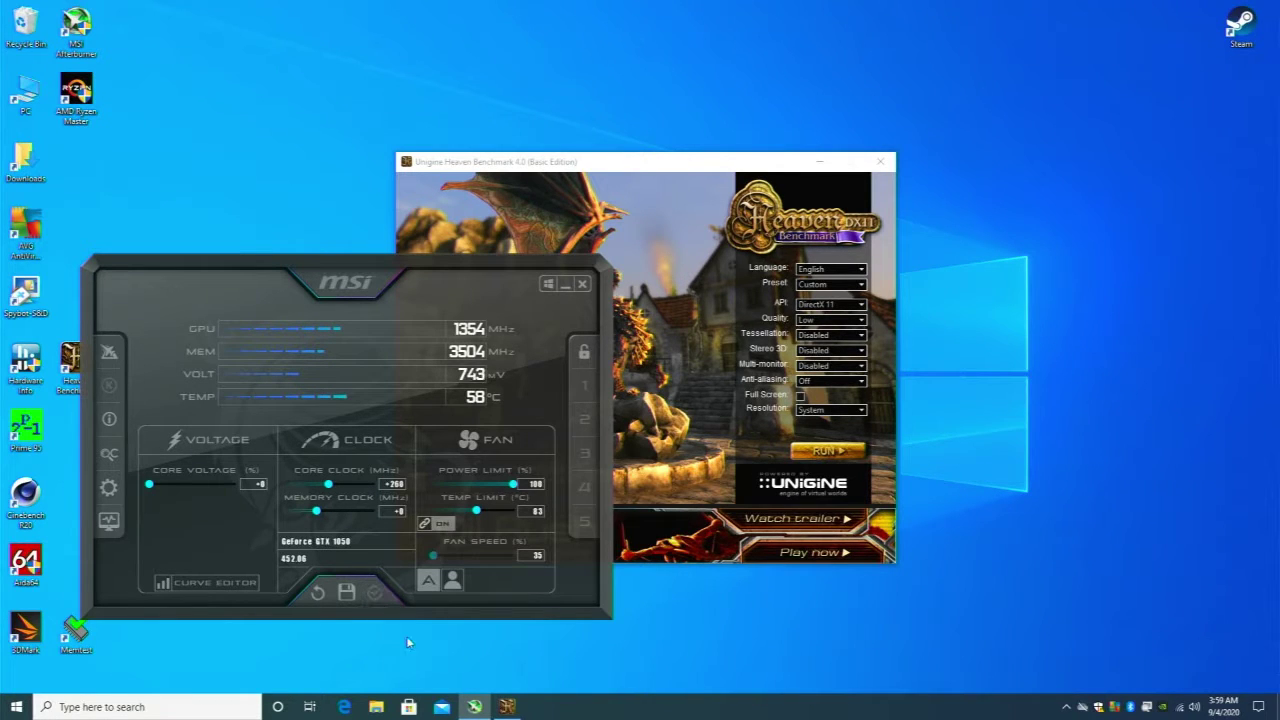
# Relaunch the Heaven scene from its launcher, set the quality to Ultra for a benchmark pass, and exit back to the desktop.
pyautogui.click(508, 707)
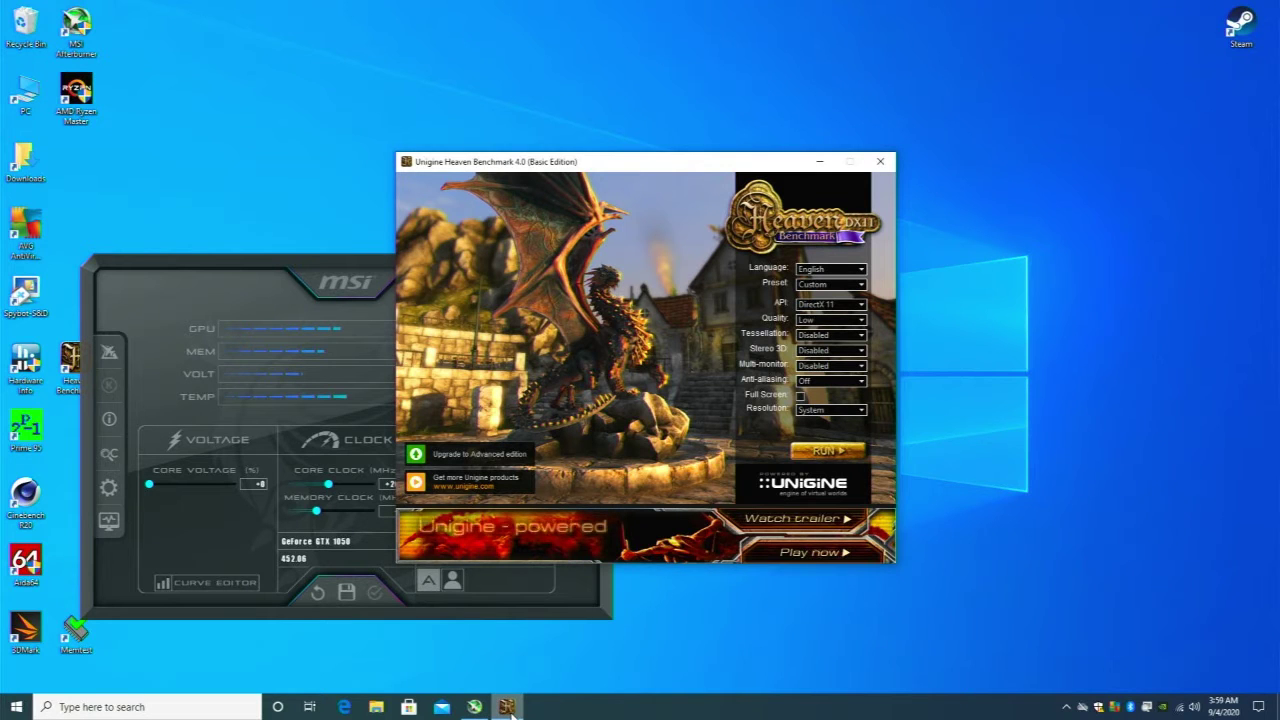
pyautogui.click(266, 295)
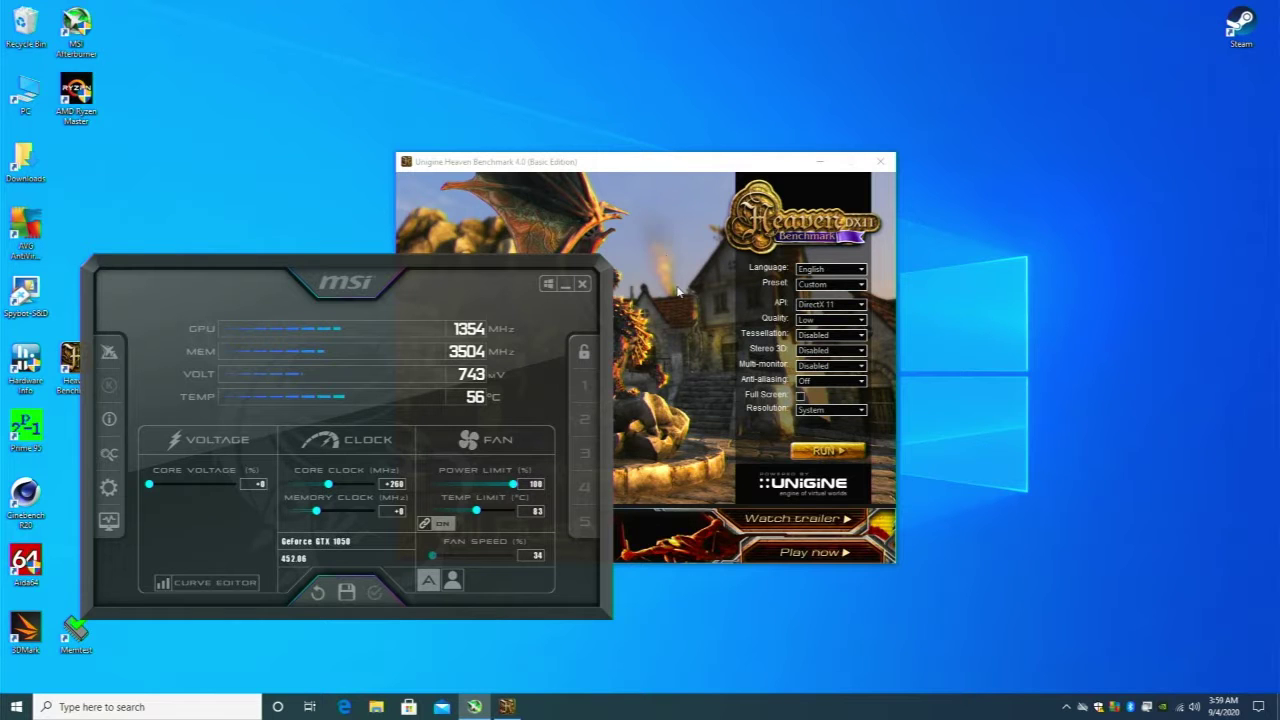
pyautogui.click(659, 262)
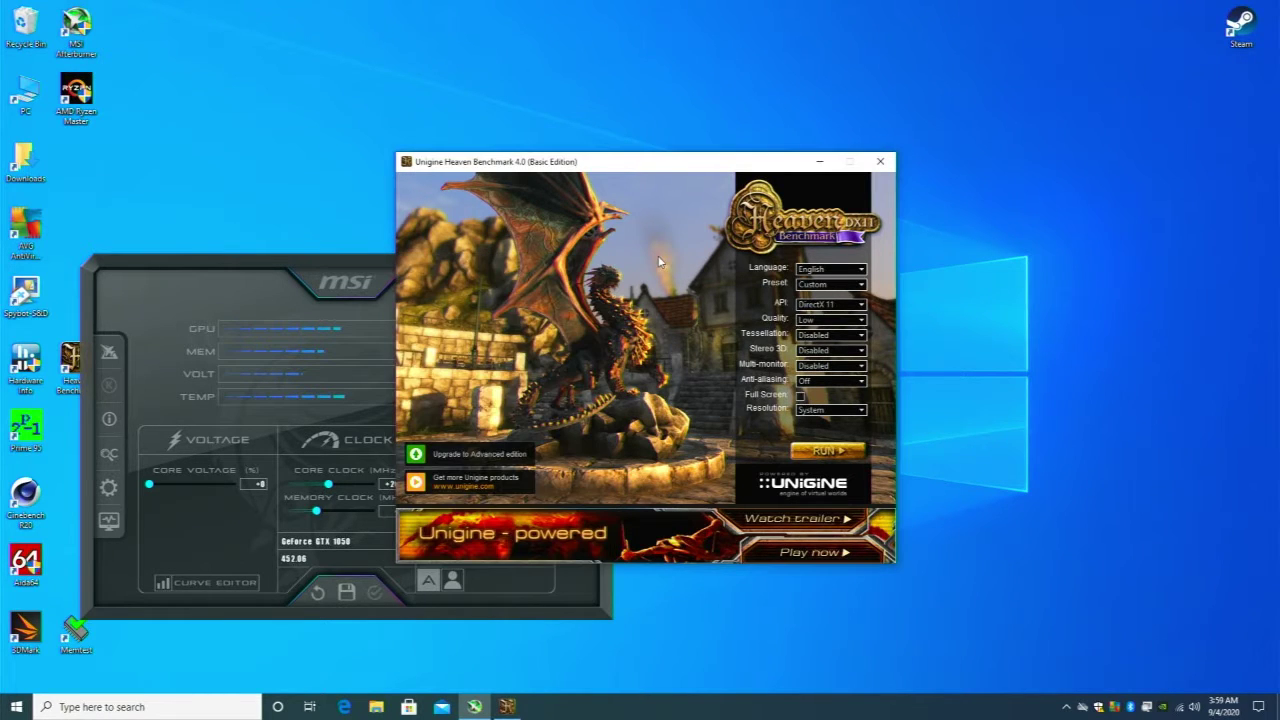
pyautogui.click(802, 452)
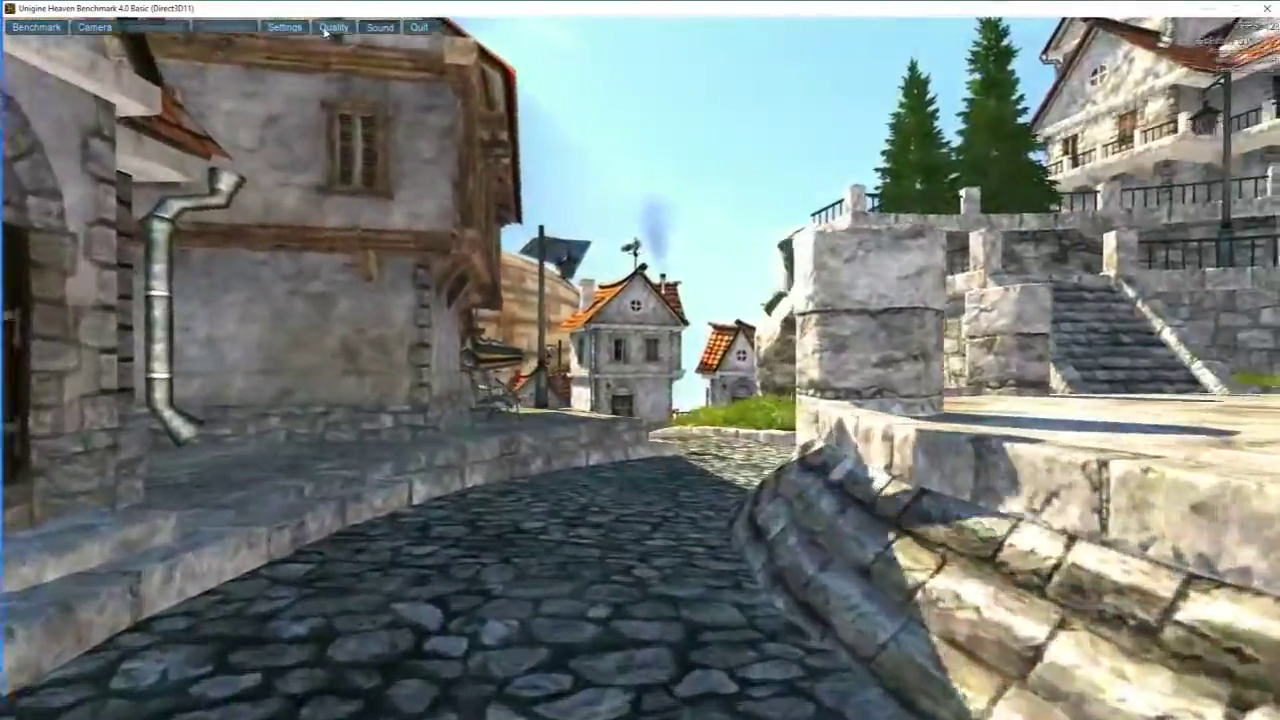
pyautogui.click(332, 28)
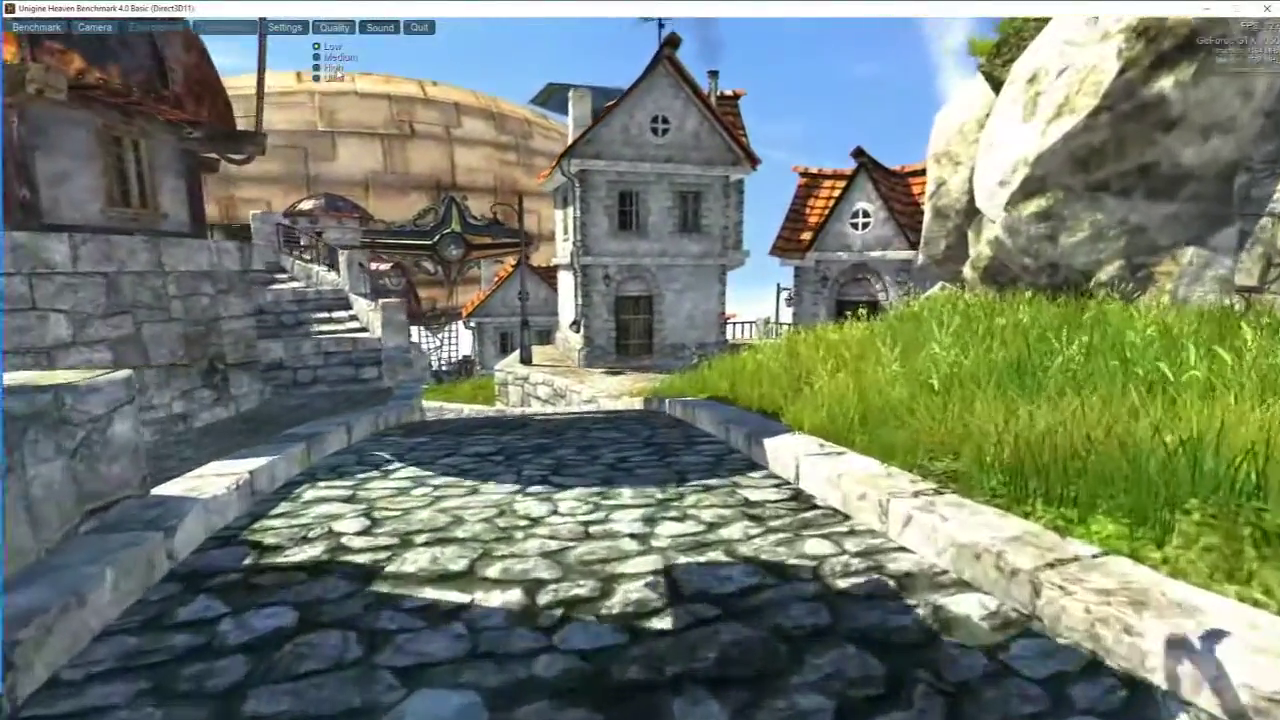
pyautogui.click(331, 78)
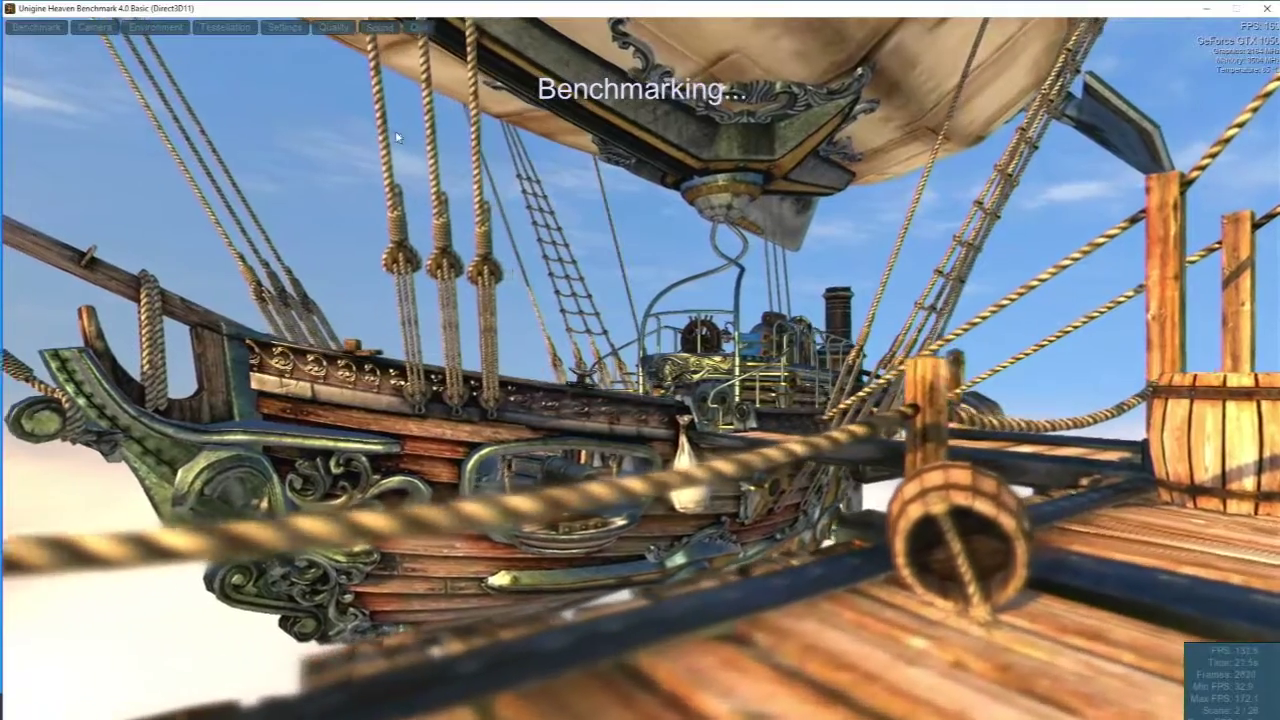
pyautogui.press('Escape')
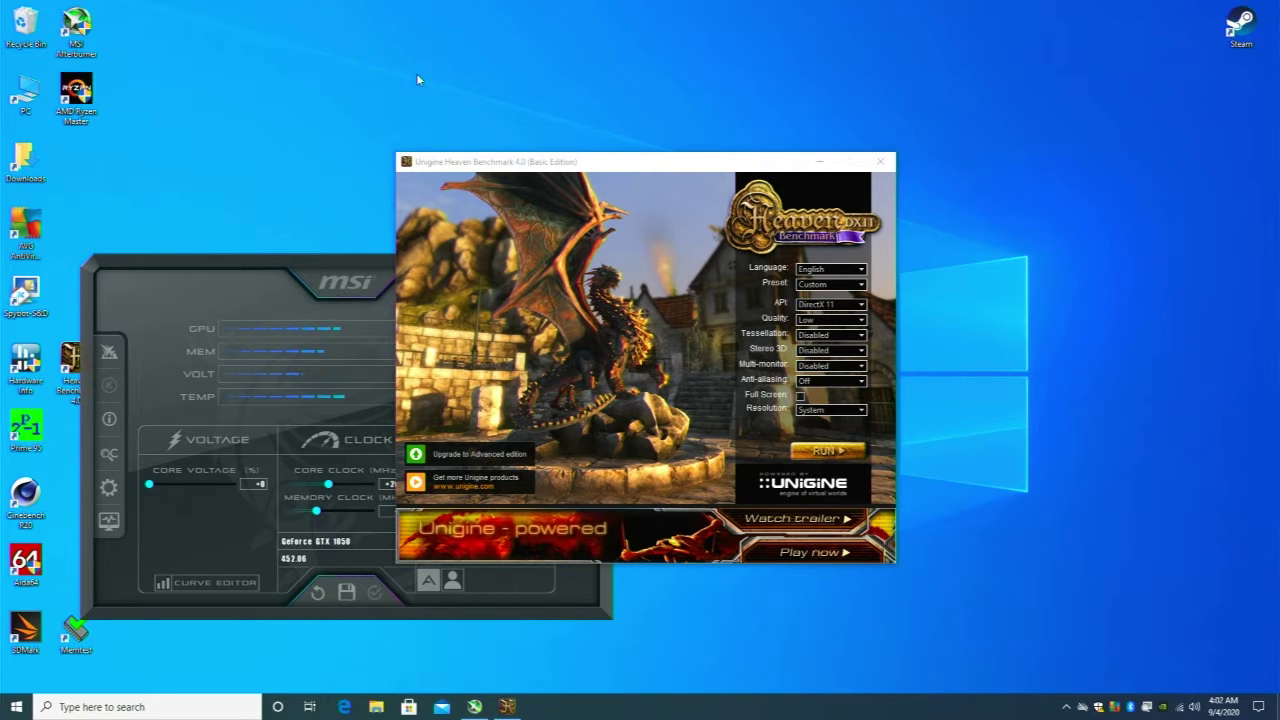
# Lower the core clock offset to +240 MHz and apply it.
pyautogui.click(268, 268)
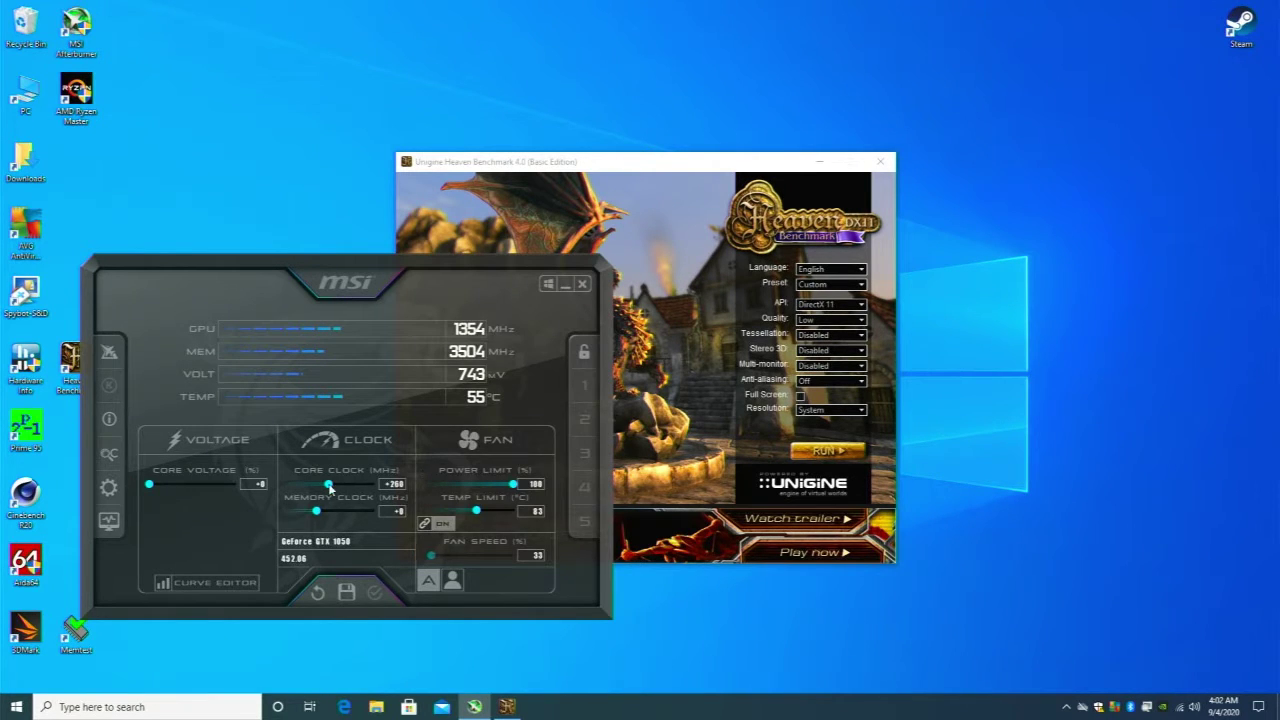
pyautogui.click(400, 164)
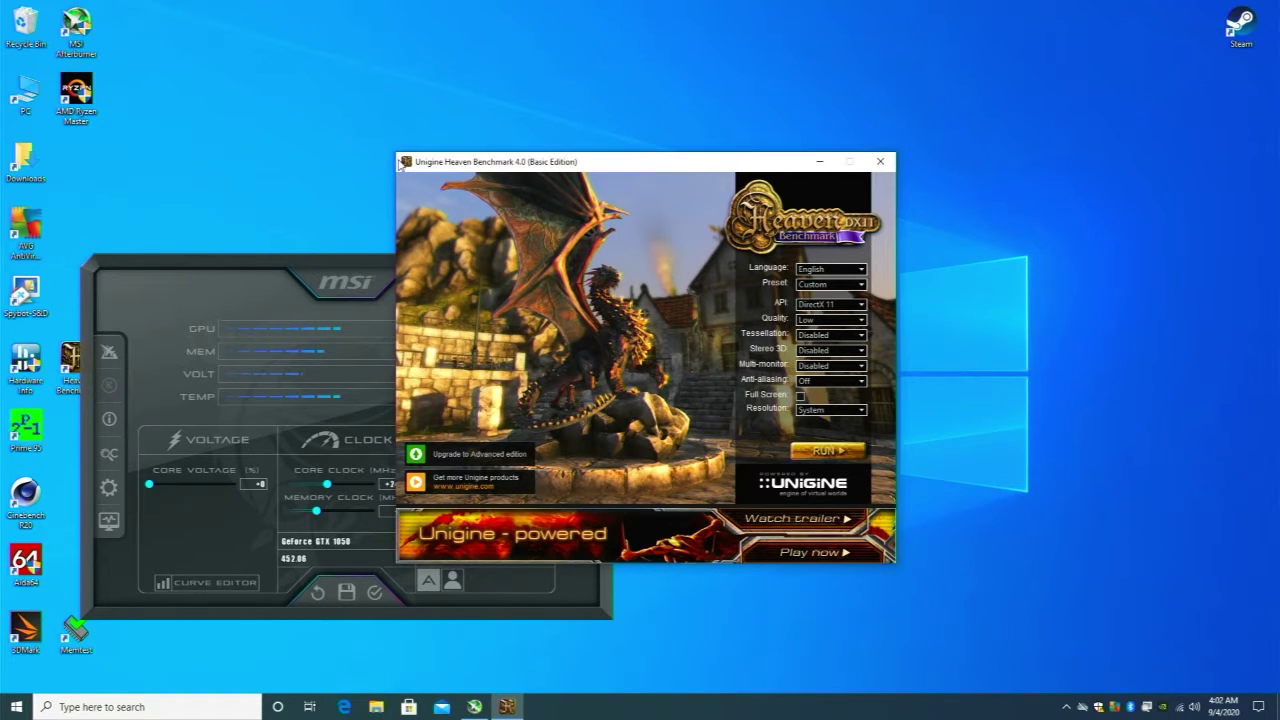
pyautogui.click(207, 337)
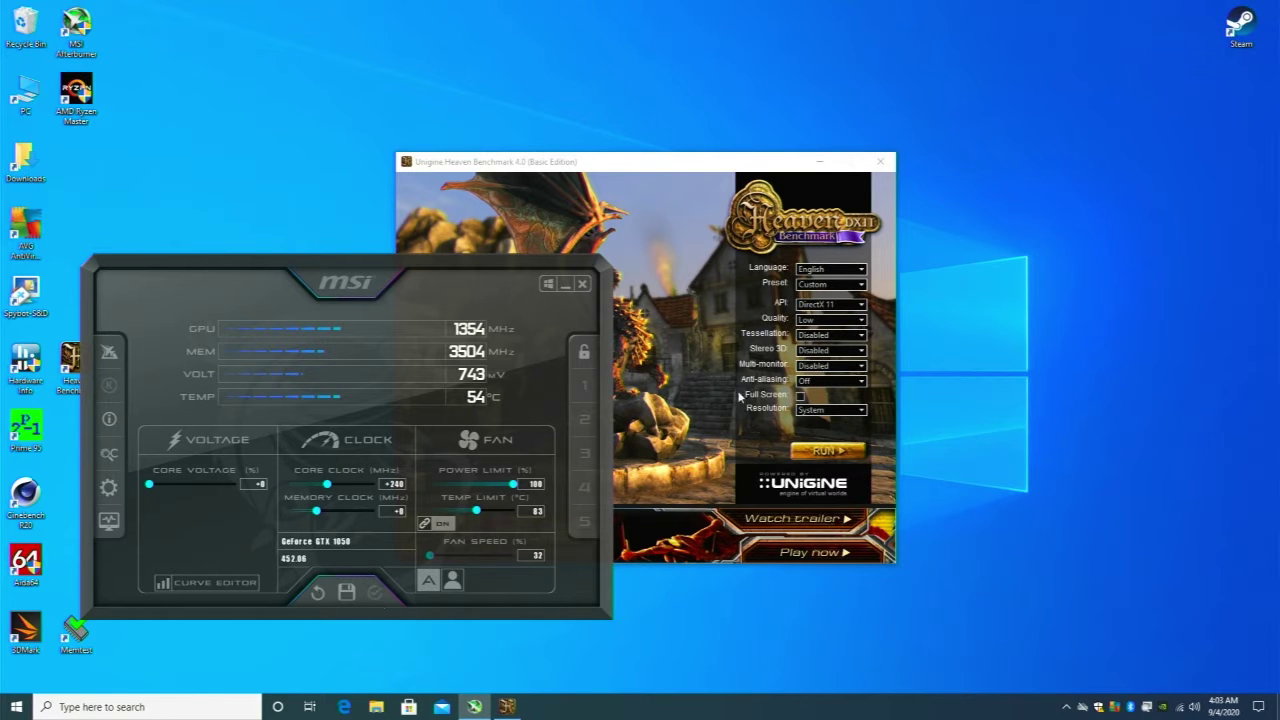
# Launch the Heaven scene, switch its quality to Ultra, run a benchmark pass and close the results.
pyautogui.click(822, 453)
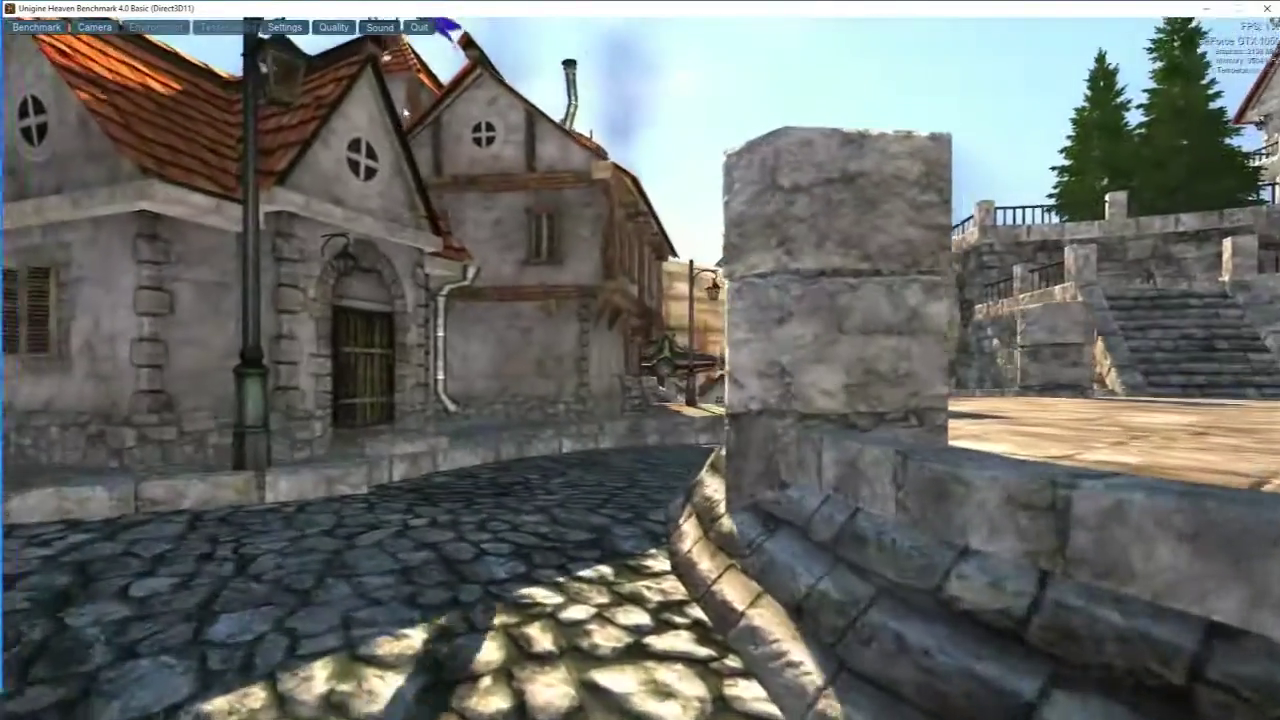
pyautogui.click(333, 27)
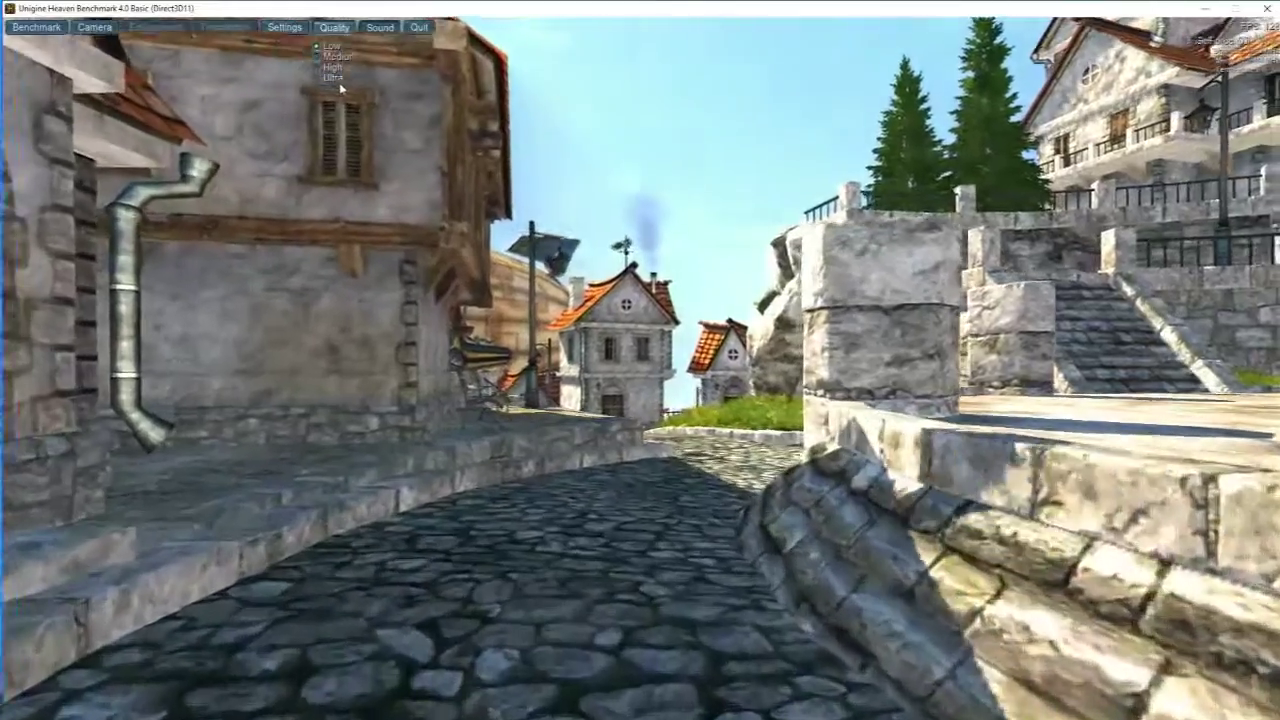
pyautogui.click(336, 78)
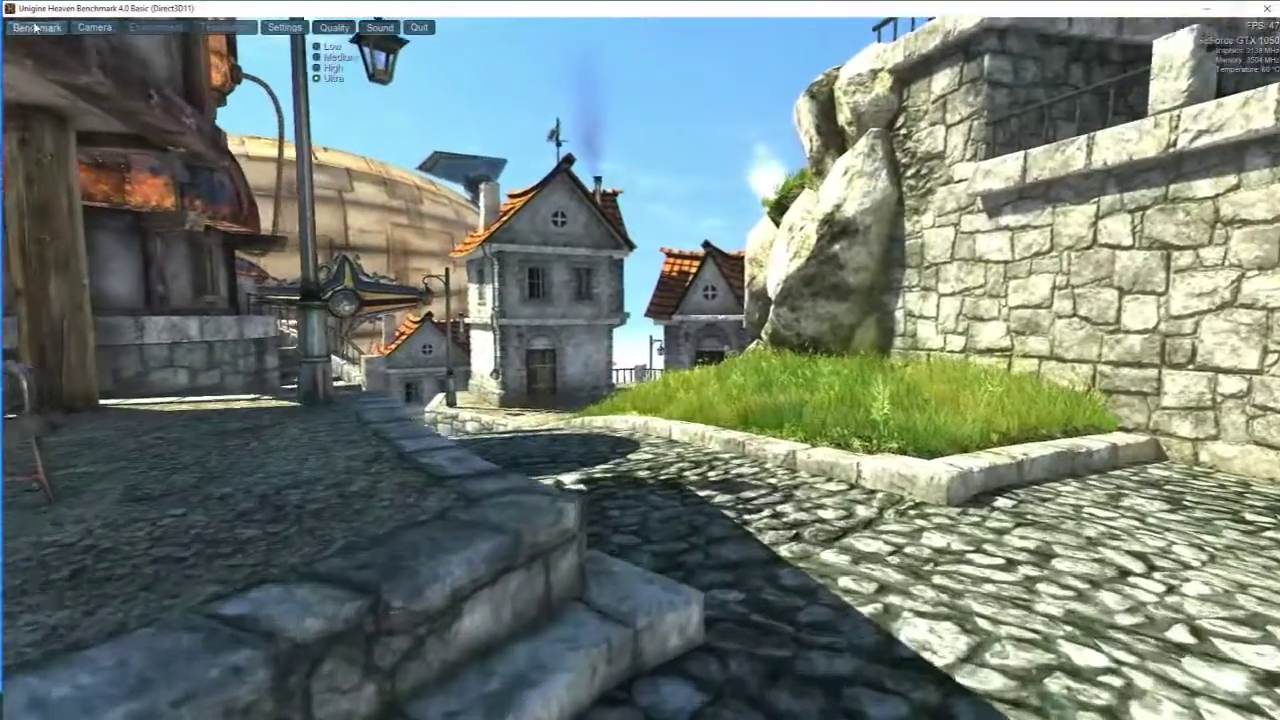
pyautogui.click(35, 28)
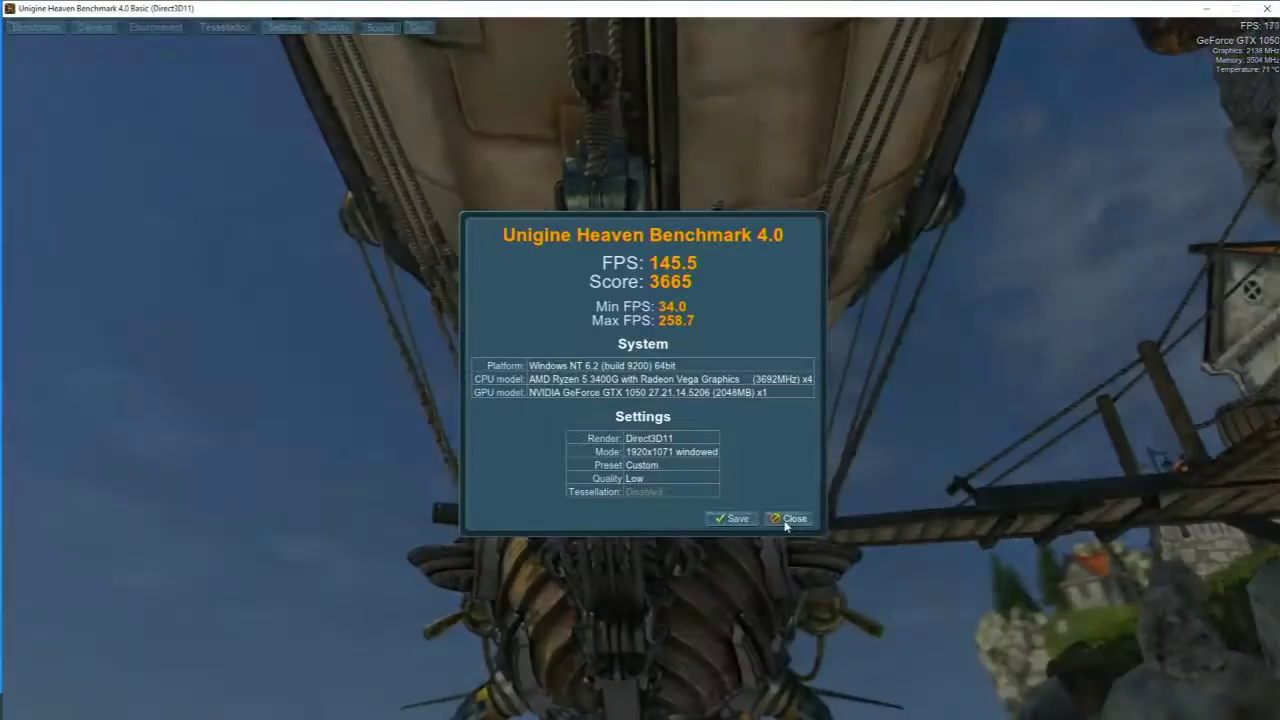
pyautogui.click(790, 519)
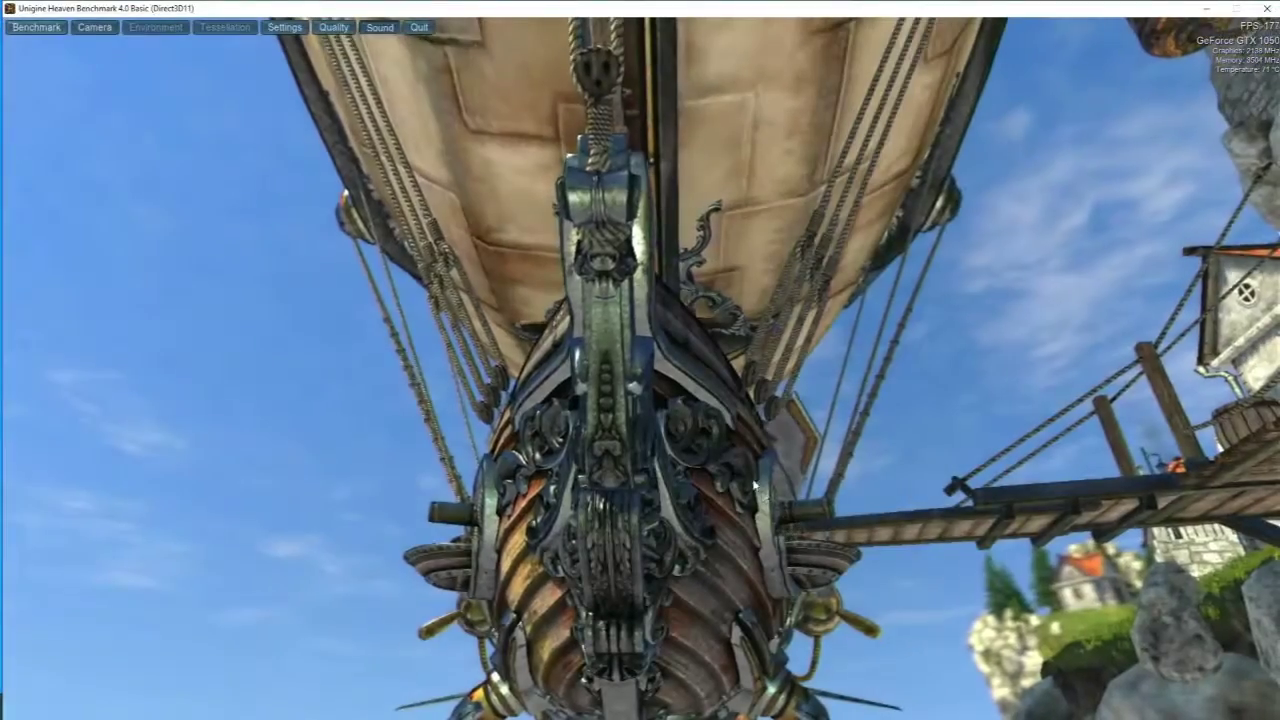
# Bring up the overclocking window over the scene, set the temperature limit to 97 °C and memory clock offset to +110 MHz, and apply.
pyautogui.hotkey('alt', 'Tab')
pyautogui.hotkey('alt', 'Tab')
pyautogui.press('Tab')
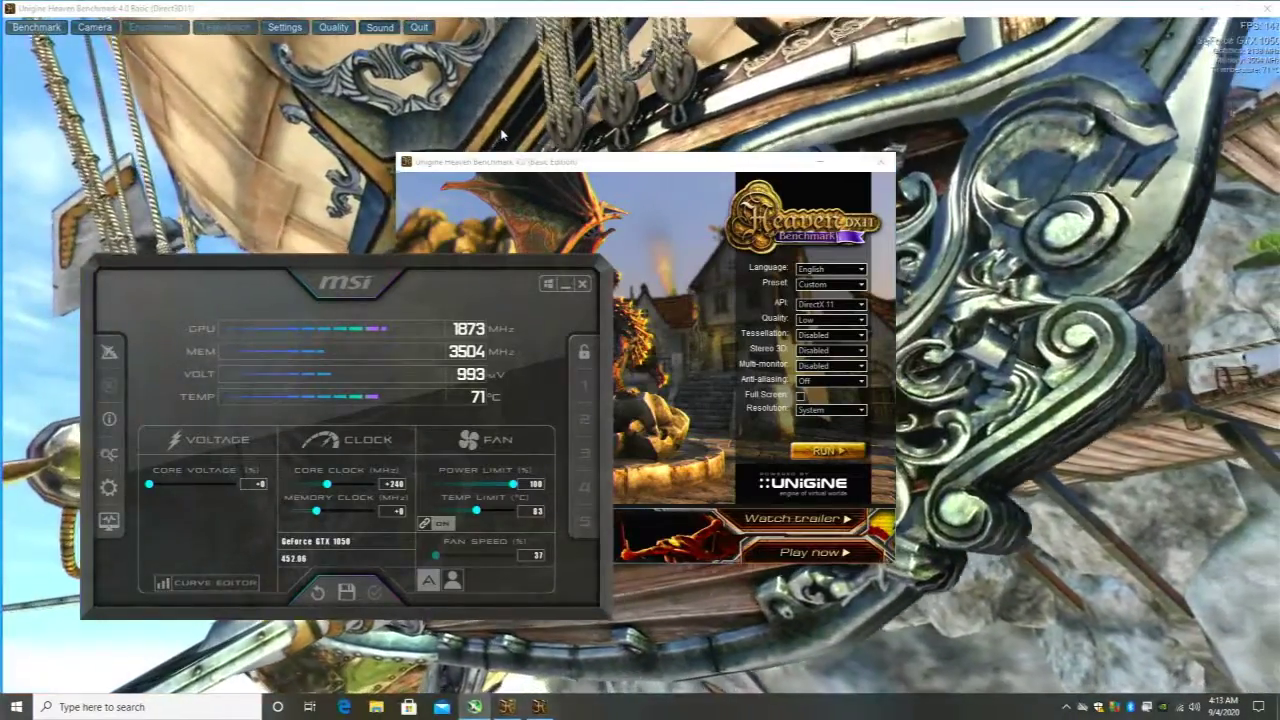
pyautogui.click(310, 240)
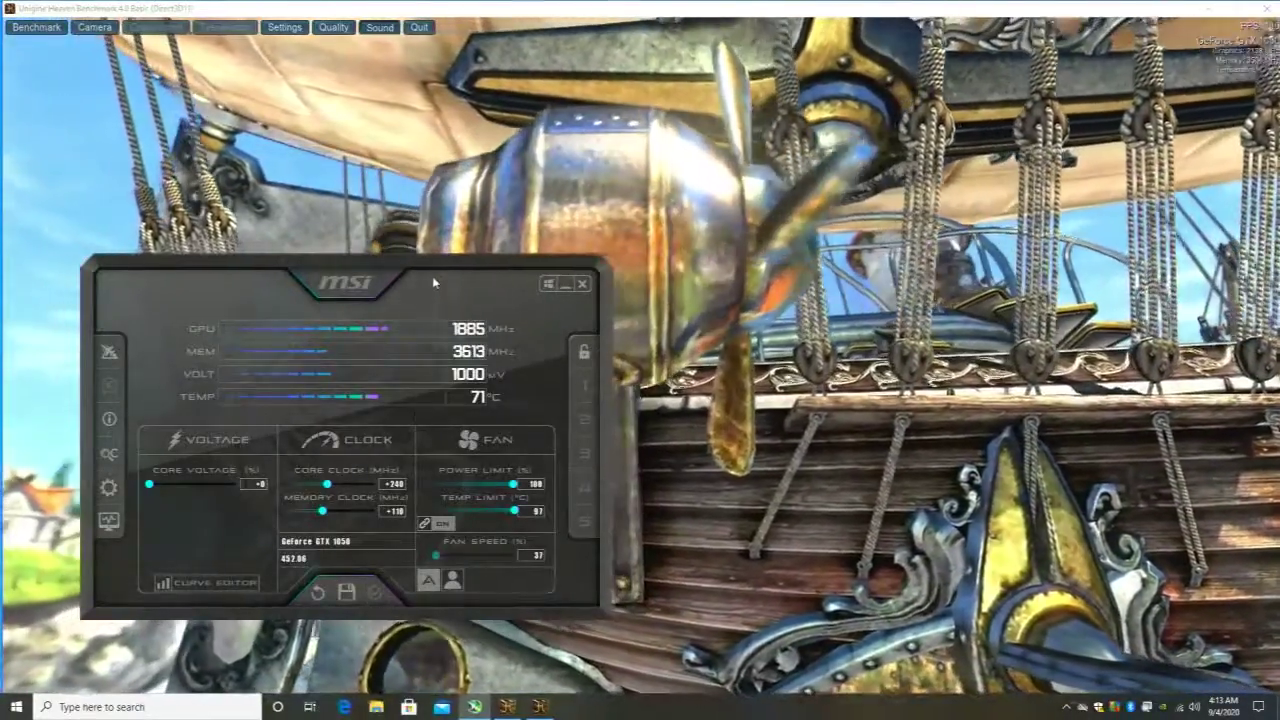
# Reposition the overclocking window, raise the memory clock offset to +200 MHz and apply it.
pyautogui.moveTo(432, 276); pyautogui.dragTo(365, 240)
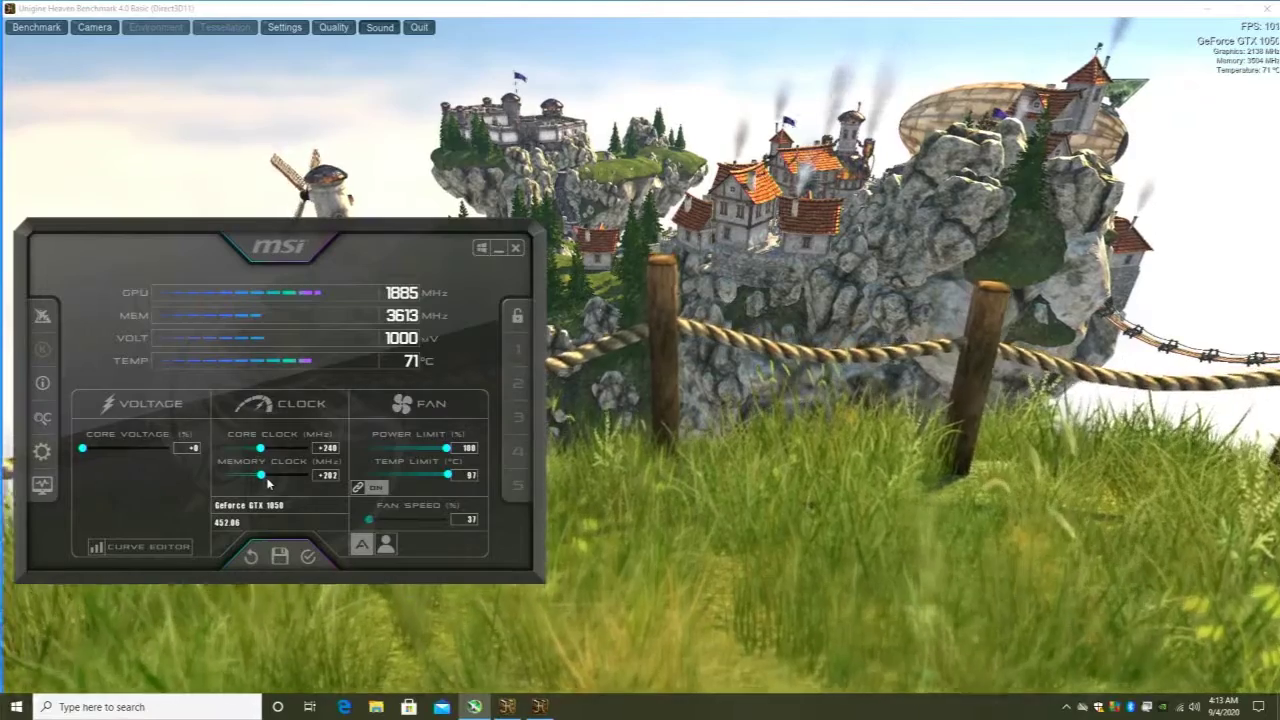
pyautogui.click(311, 556)
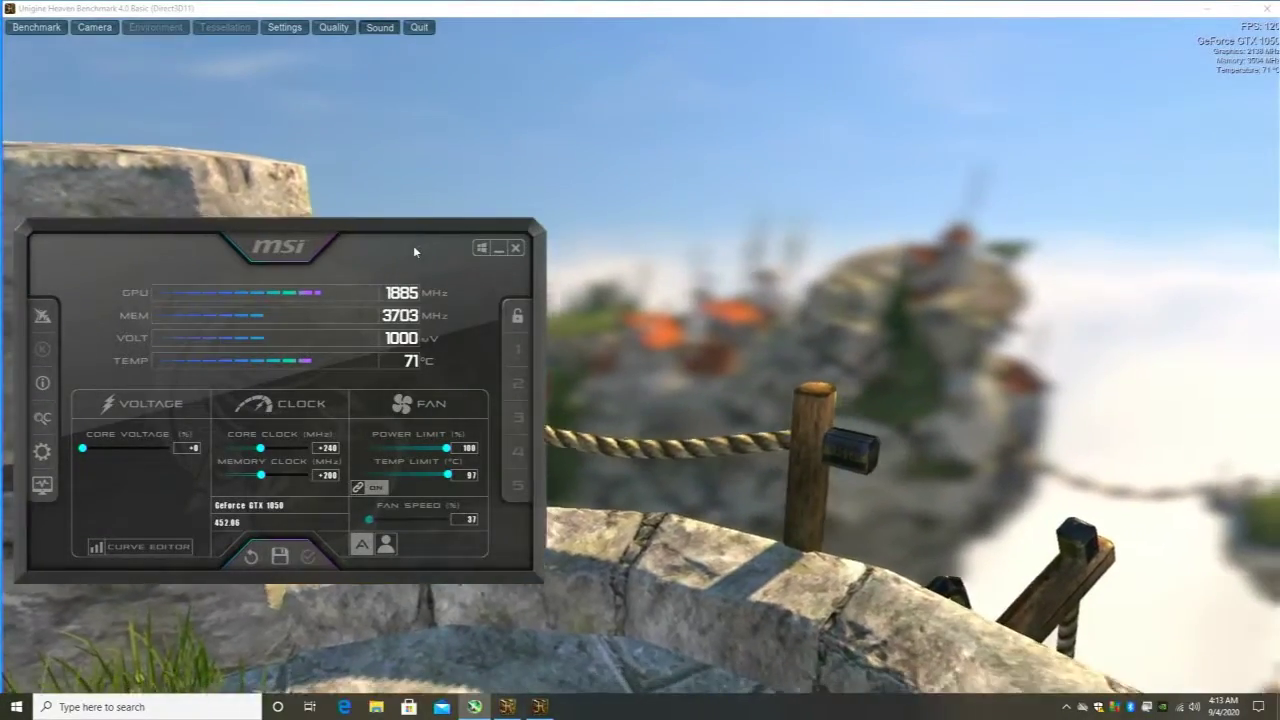
# Raise the memory clock offset to +300 MHz, apply it and move the overclocking window down to uncover the scene.
pyautogui.moveTo(413, 245); pyautogui.dragTo(424, 277)
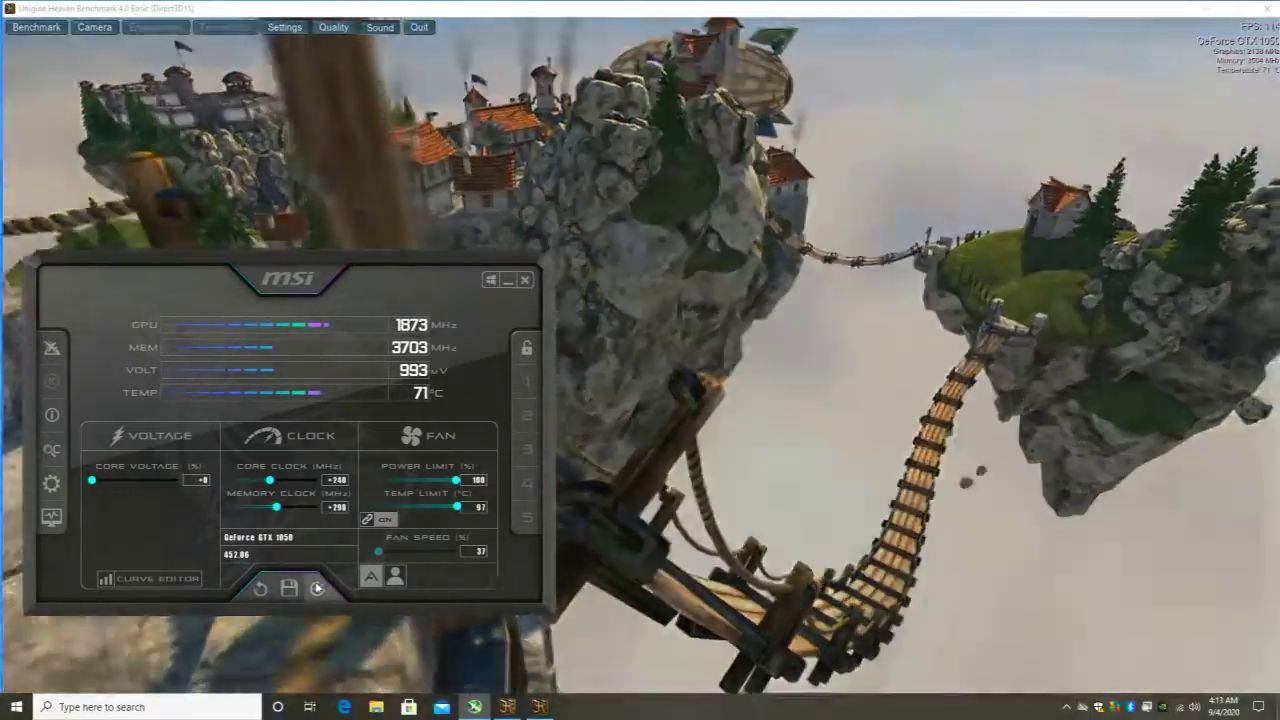
pyautogui.click(317, 588)
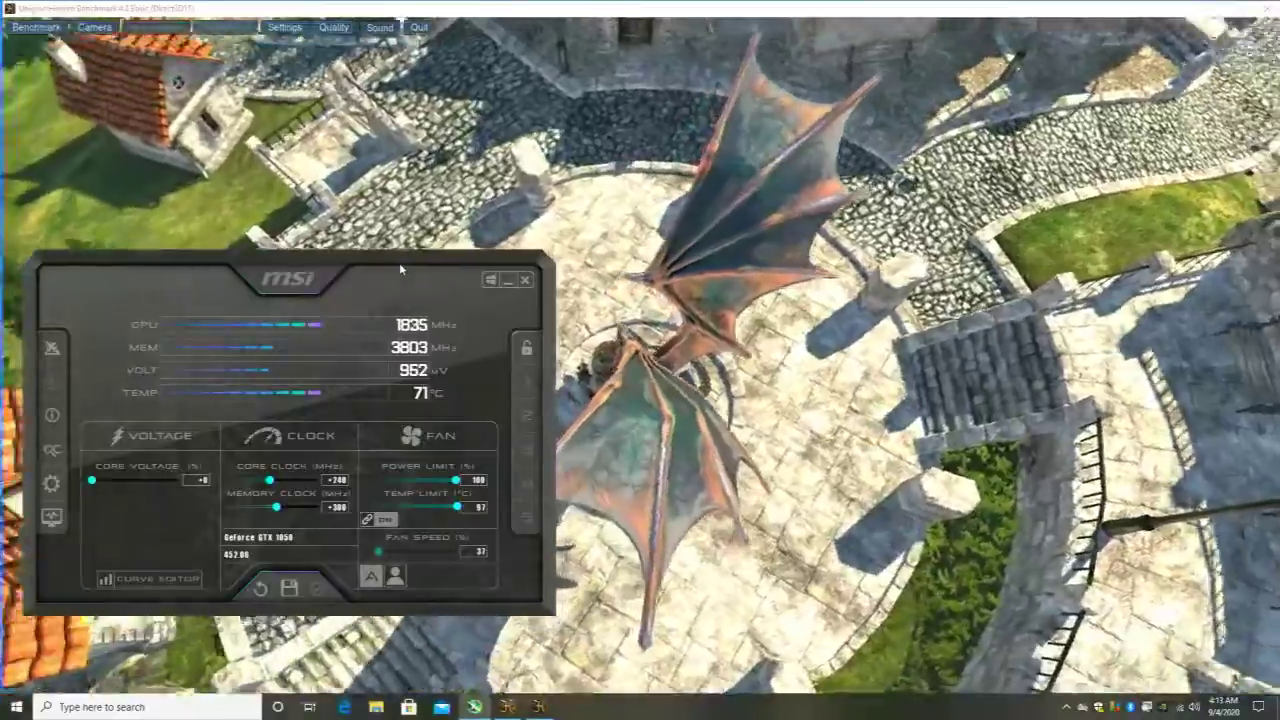
pyautogui.moveTo(410, 300); pyautogui.dragTo(543, 628)
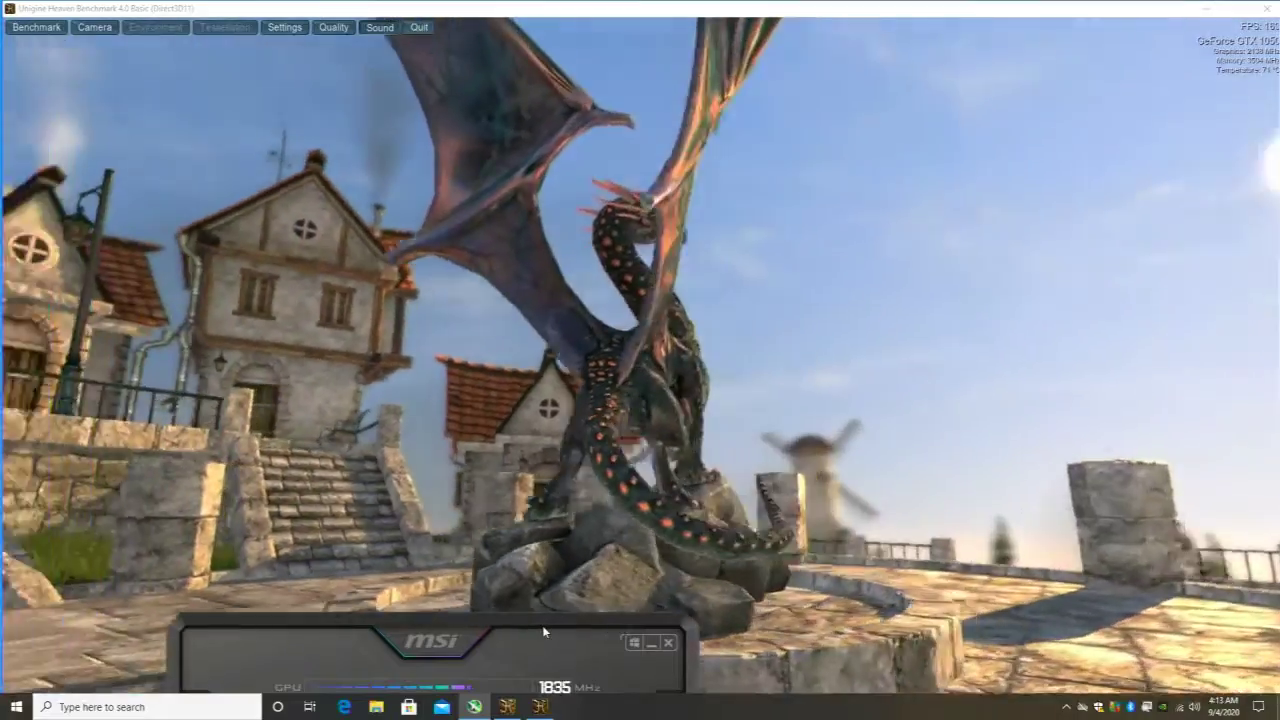
# Bring the overclocking window back into view, raise the memory clock offset to +400 MHz and apply it.
pyautogui.moveTo(544, 632); pyautogui.dragTo(438, 302)
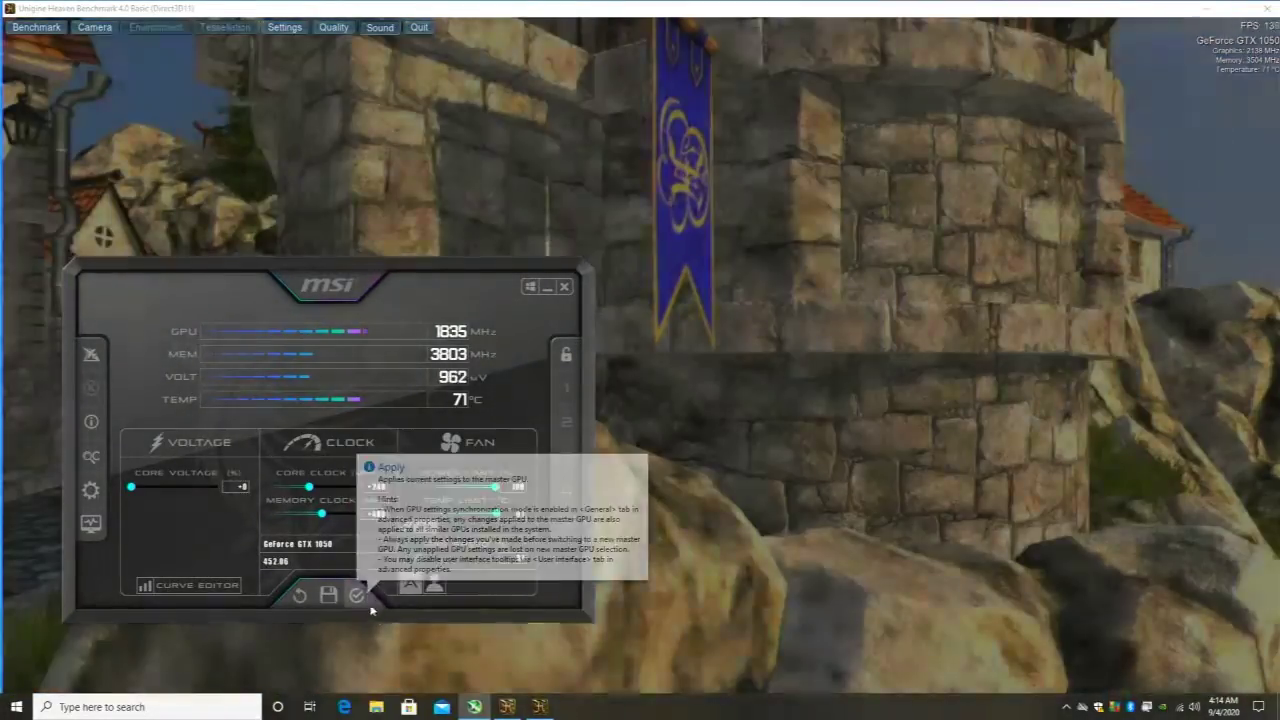
pyautogui.click(358, 596)
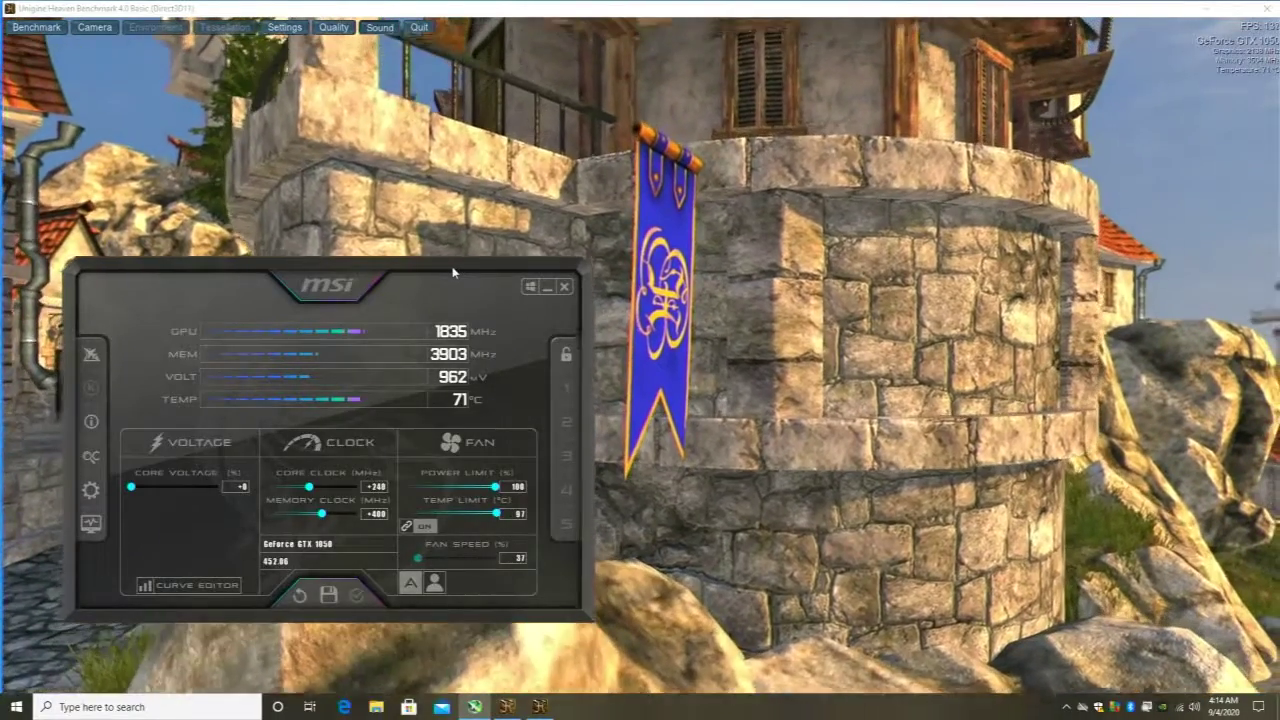
pyautogui.moveTo(454, 280); pyautogui.dragTo(451, 323)
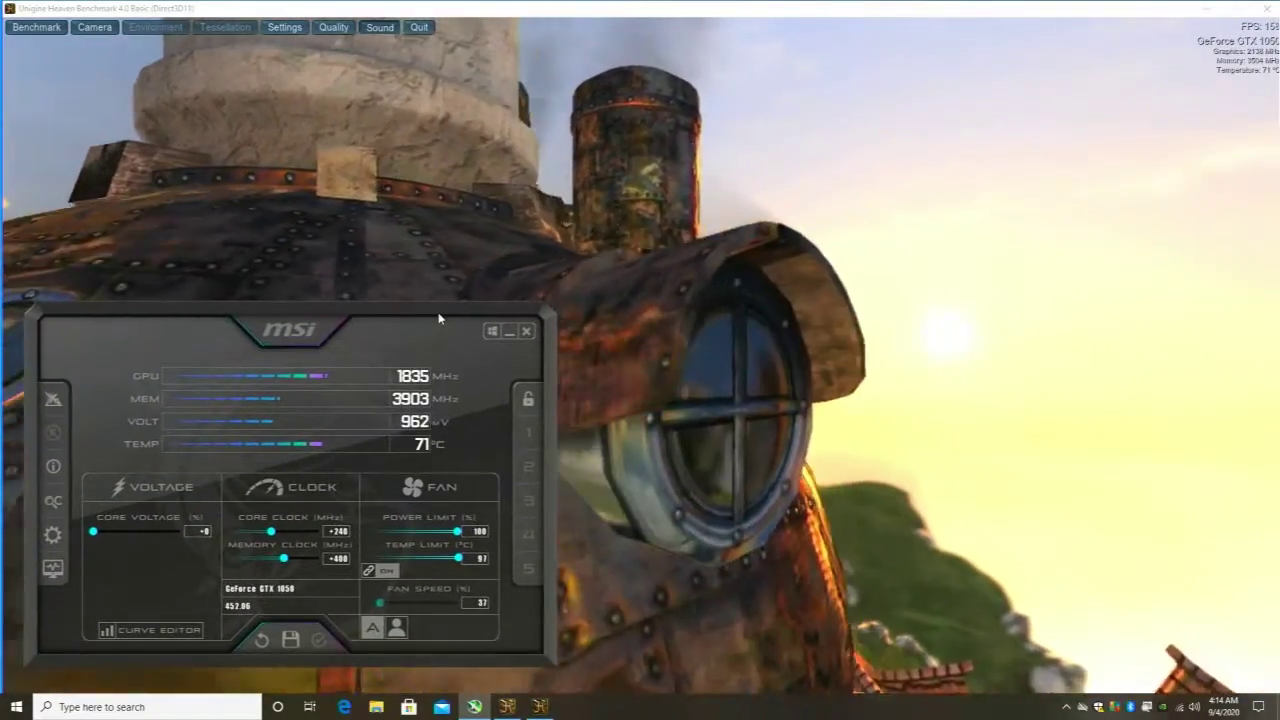
# Switch the running Heaven scene's quality to Ultra to stress the memory overclock.
pyautogui.click(345, 27)
pyautogui.click(334, 27)
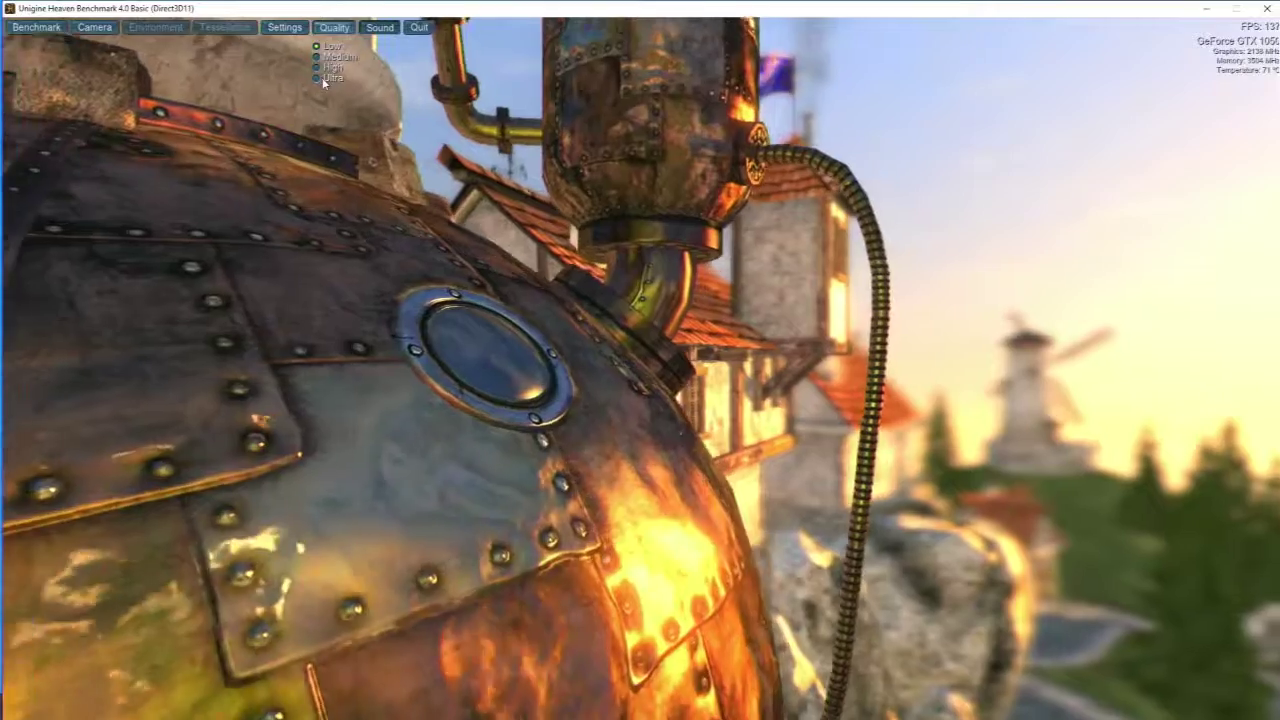
pyautogui.click(322, 77)
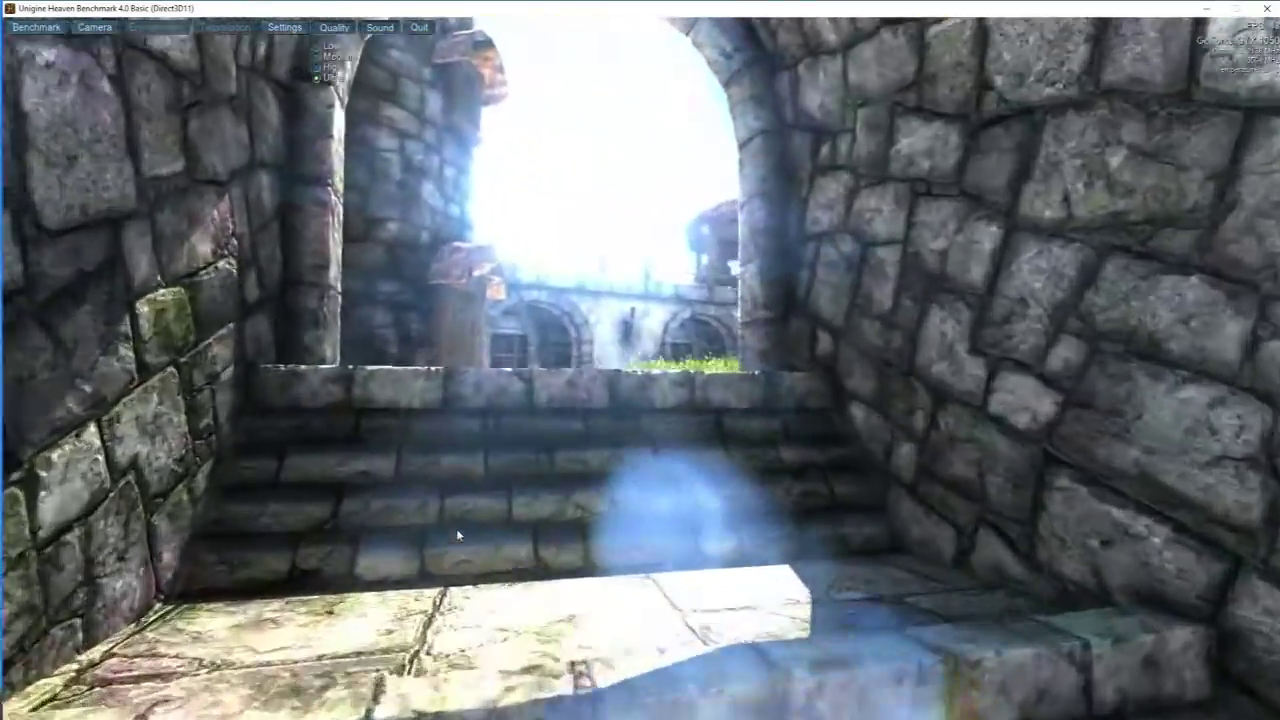
# Return to the overclocking window, raise the memory clock offset to +500 MHz, apply it and reposition the window.
pyautogui.hotkey('alt', 'Tab')
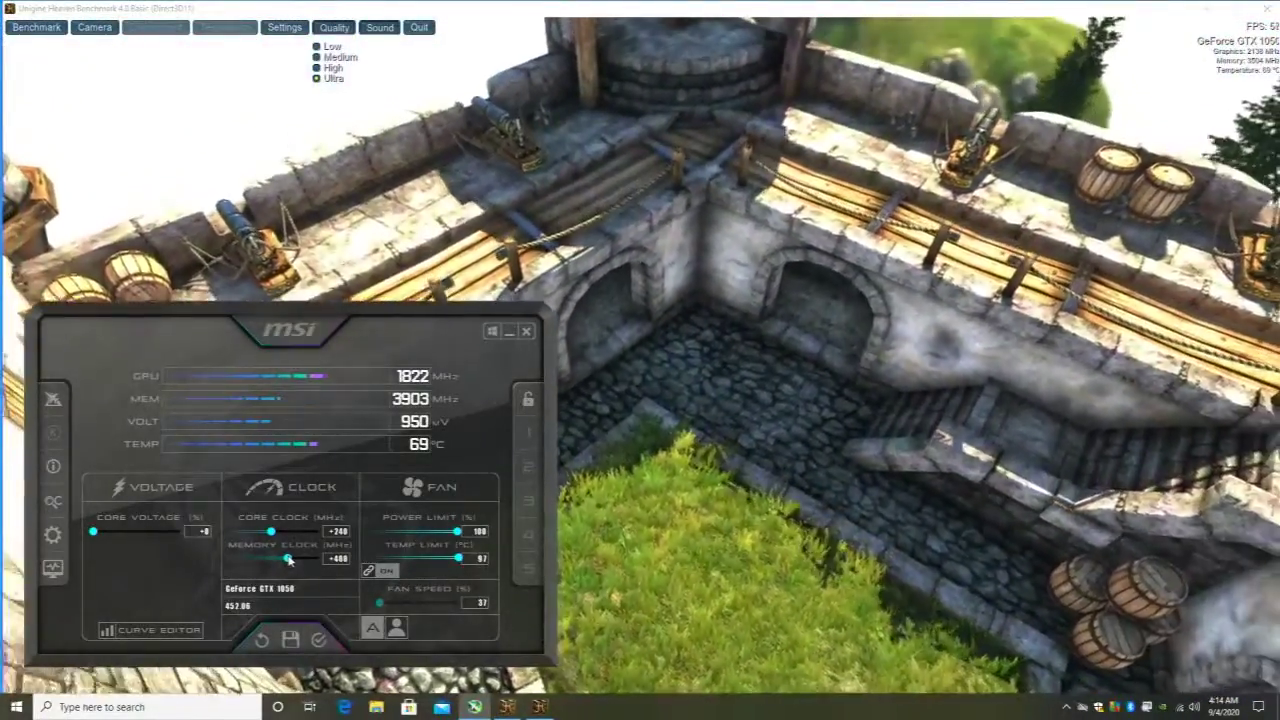
pyautogui.press('Right')
pyautogui.press('Right')
pyautogui.press('Right')
pyautogui.press('Right')
pyautogui.press('Right')
pyautogui.press('Right')
pyautogui.press('Right')
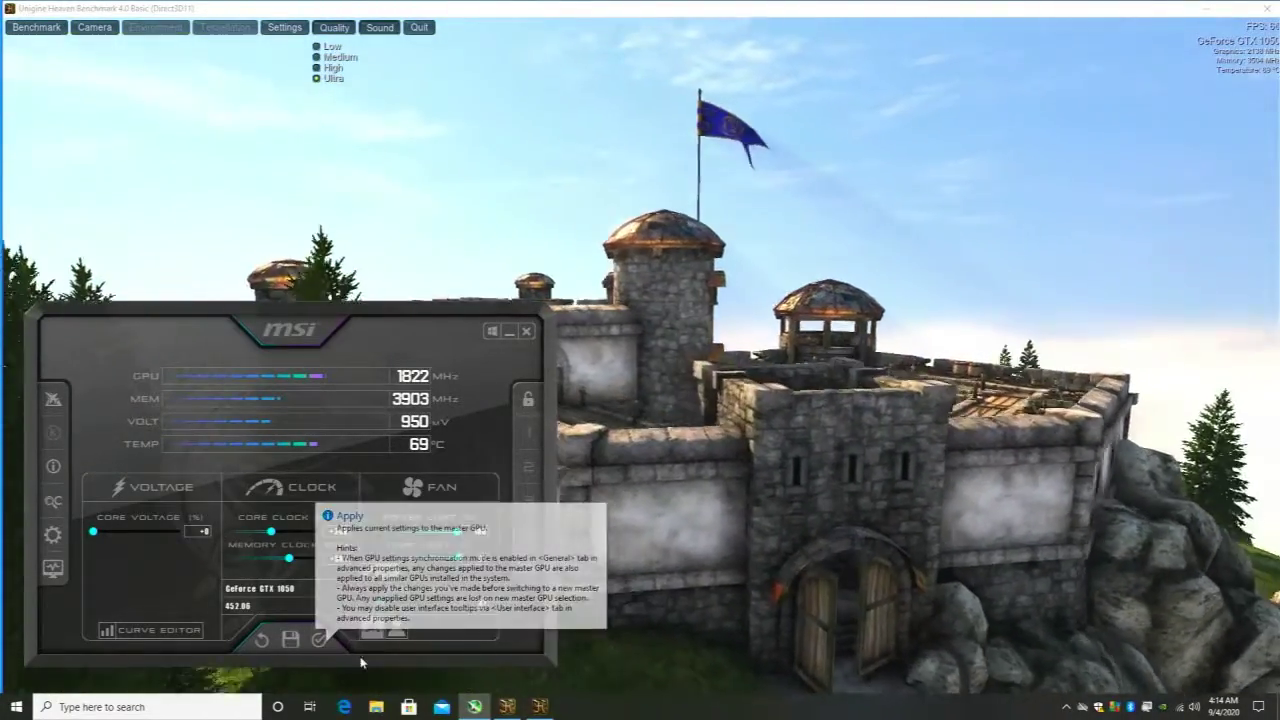
pyautogui.press('Right')
pyautogui.press('Right')
pyautogui.press('Right')
pyautogui.press('Right')
pyautogui.press('Right')
pyautogui.press('Right')
pyautogui.press('Right')
pyautogui.press('Right')
pyautogui.press('Right')
pyautogui.press('Right')
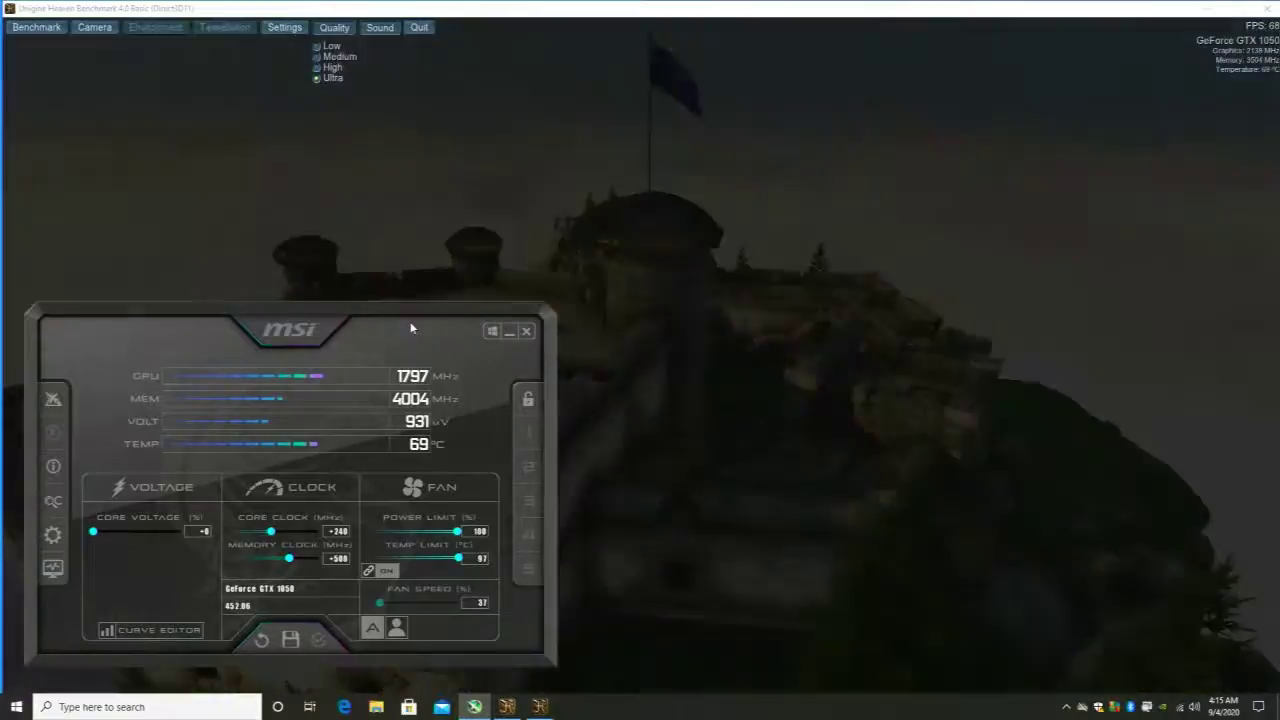
pyautogui.moveTo(409, 341); pyautogui.dragTo(323, 196)
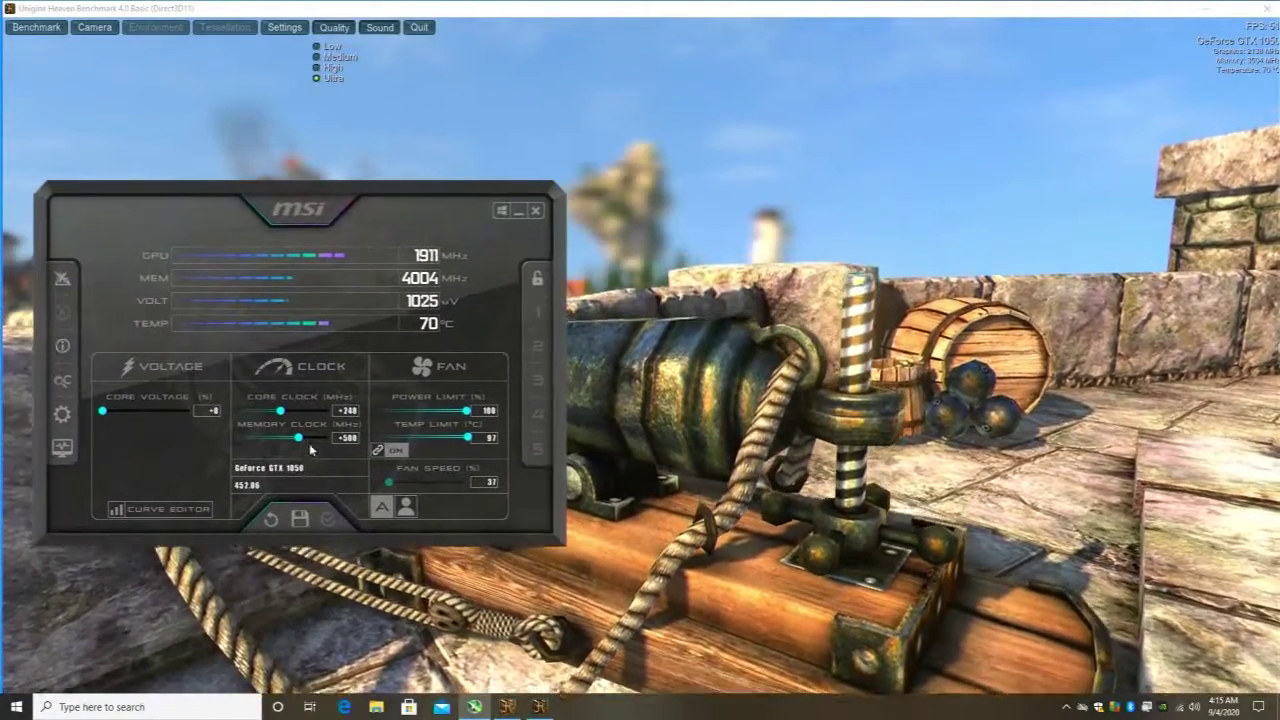
# Lower the memory clock offset to +450 MHz, apply it and move the overclocking window down to uncover the scene.
pyautogui.press('Left')
pyautogui.press('Left')
pyautogui.press('Left')
pyautogui.press('Left')
pyautogui.press('Left')
pyautogui.press('Left')
pyautogui.press('Left')
pyautogui.press('Left')
pyautogui.press('Left')
pyautogui.press('Left')
pyautogui.press('Left')
pyautogui.press('Left')
pyautogui.press('Left')
pyautogui.press('Left')
pyautogui.press('Left')
pyautogui.press('Left')
pyautogui.press('Left')
pyautogui.press('Left')
pyautogui.press('Left')
pyautogui.press('Left')
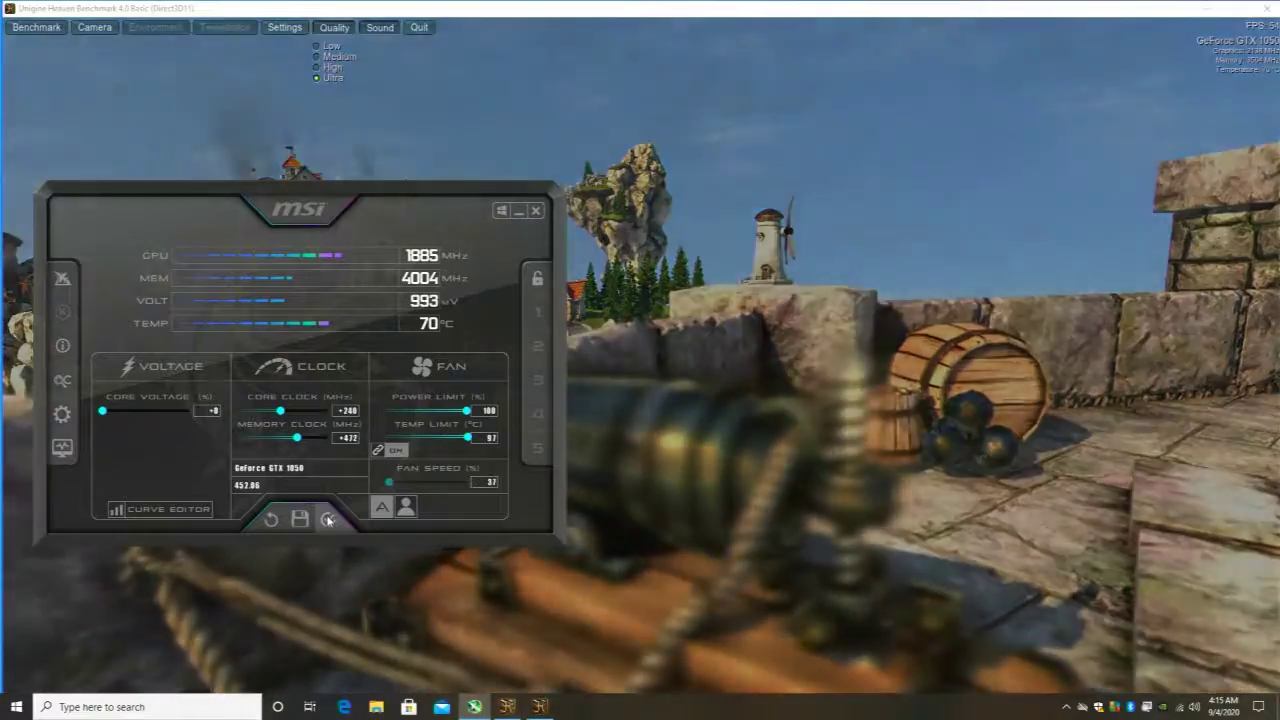
pyautogui.click(328, 519)
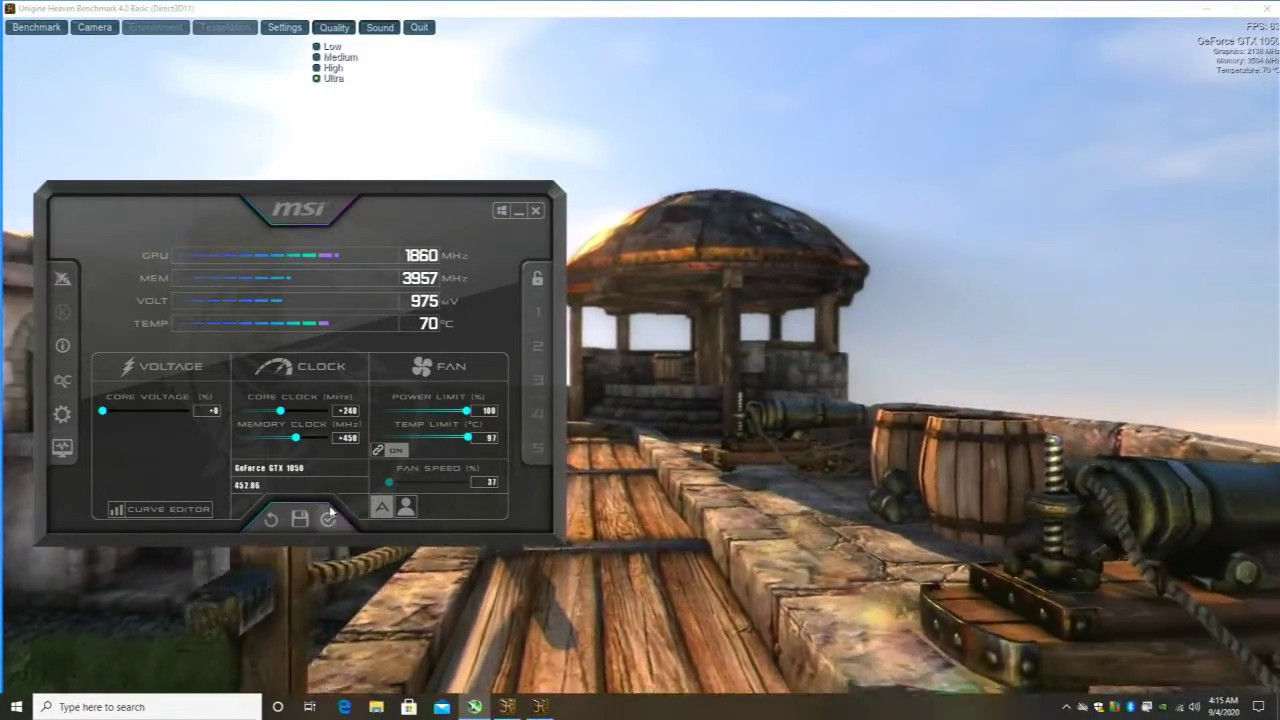
pyautogui.moveTo(390, 213); pyautogui.dragTo(418, 646)
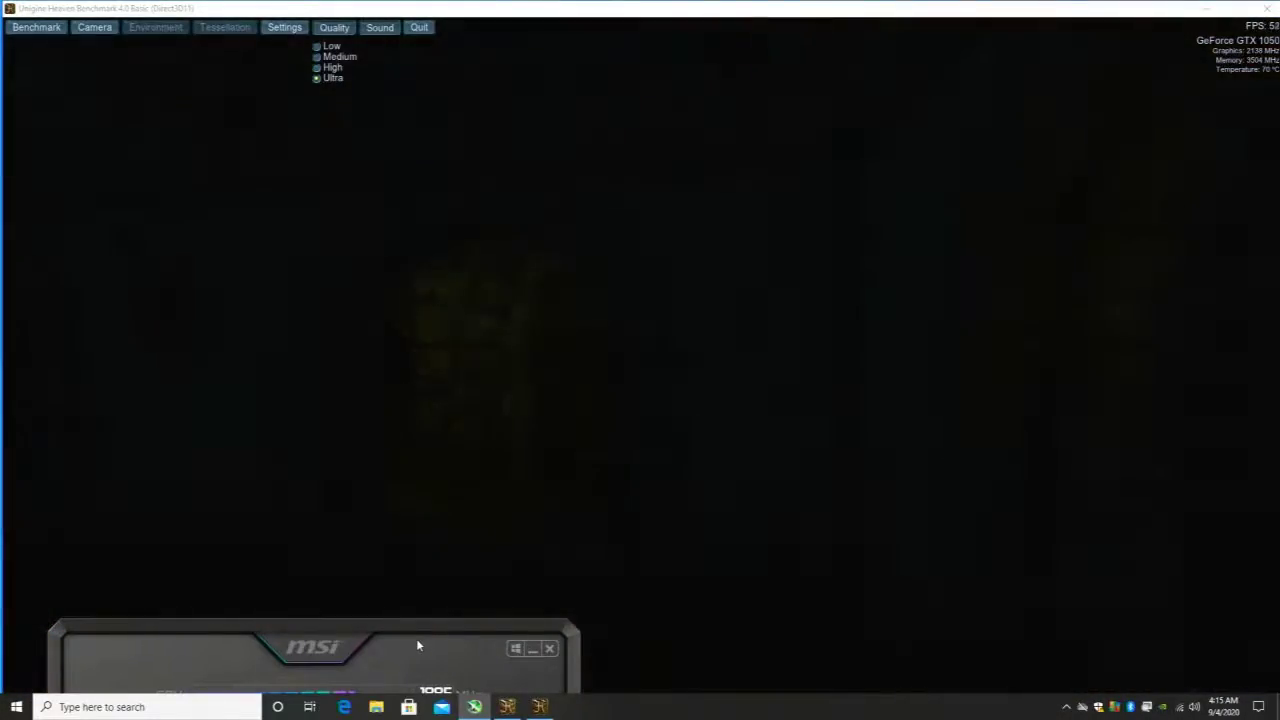
# Bring the overclocking window back into view, lower the memory clock offset to +400 MHz and apply it.
pyautogui.moveTo(387, 680); pyautogui.dragTo(386, 275)
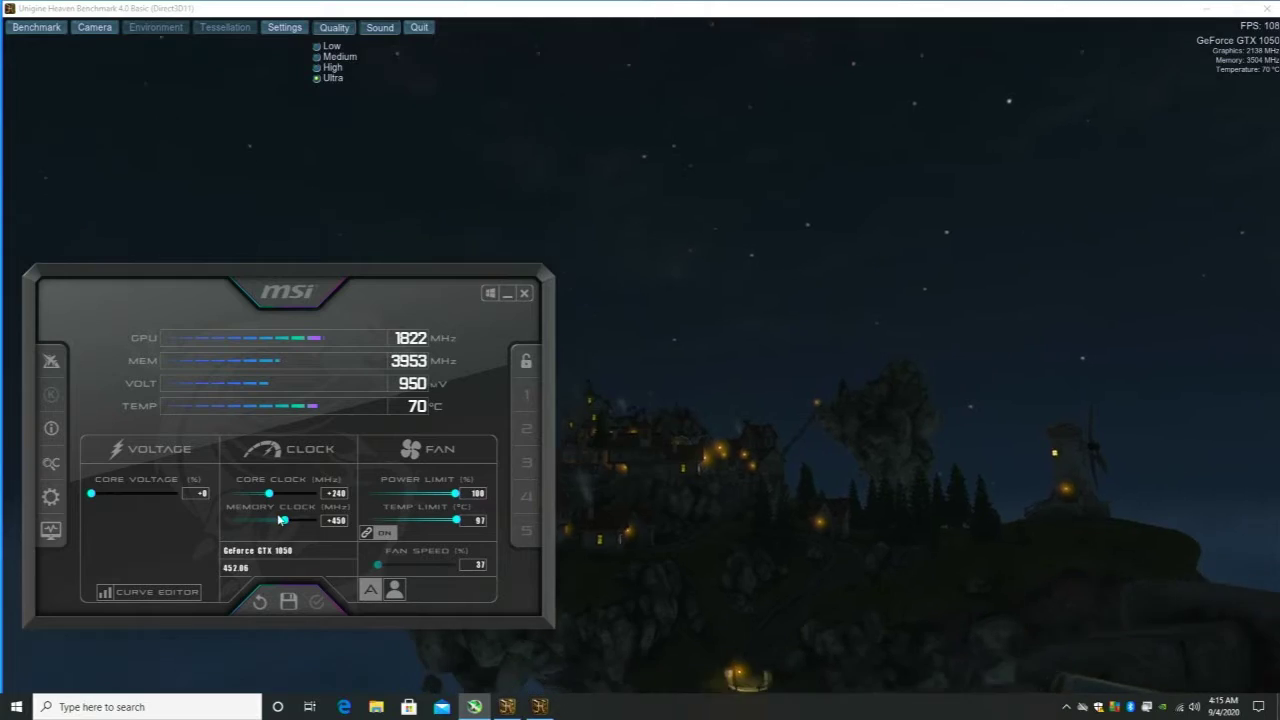
pyautogui.moveTo(282, 519); pyautogui.dragTo(281, 519)
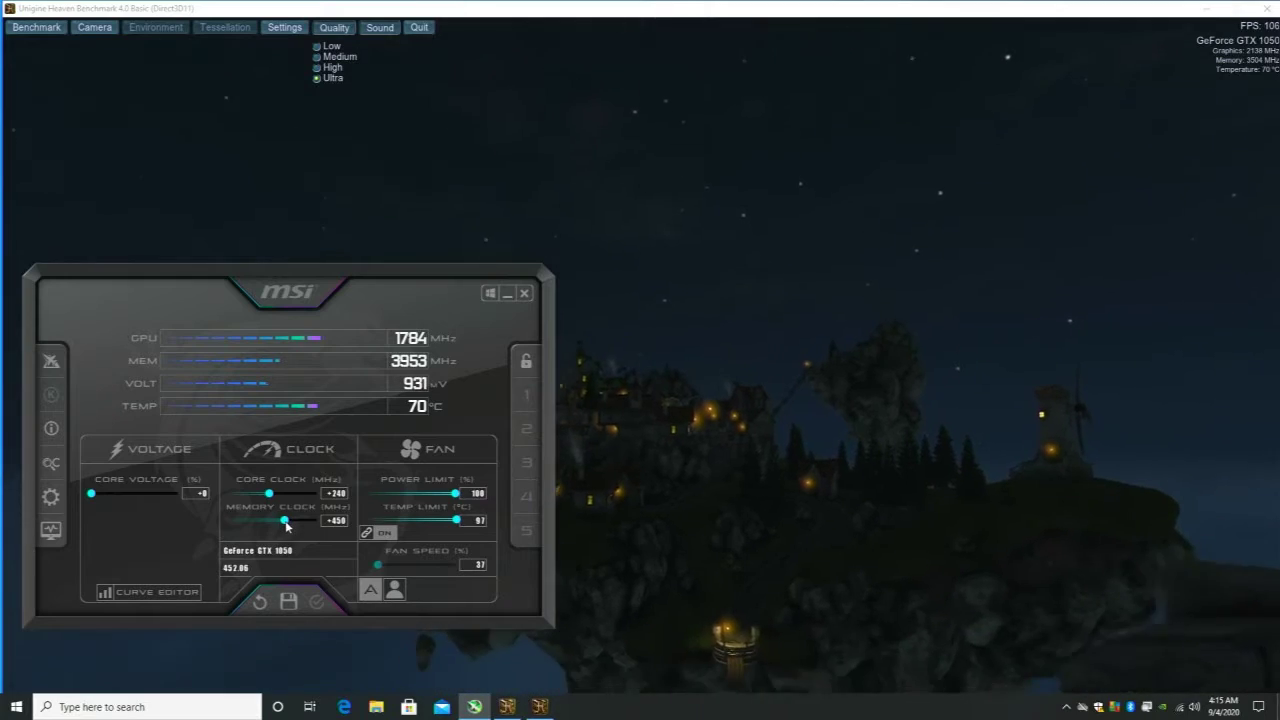
pyautogui.click(320, 605)
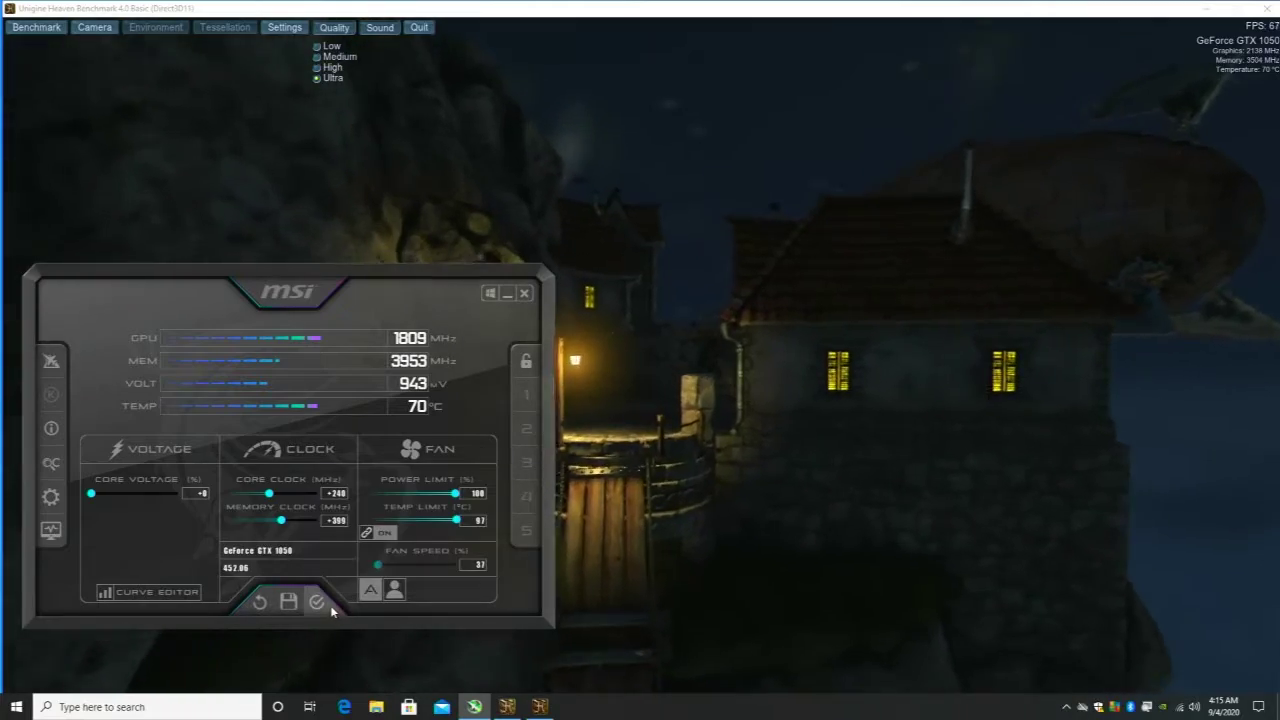
pyautogui.click(328, 607)
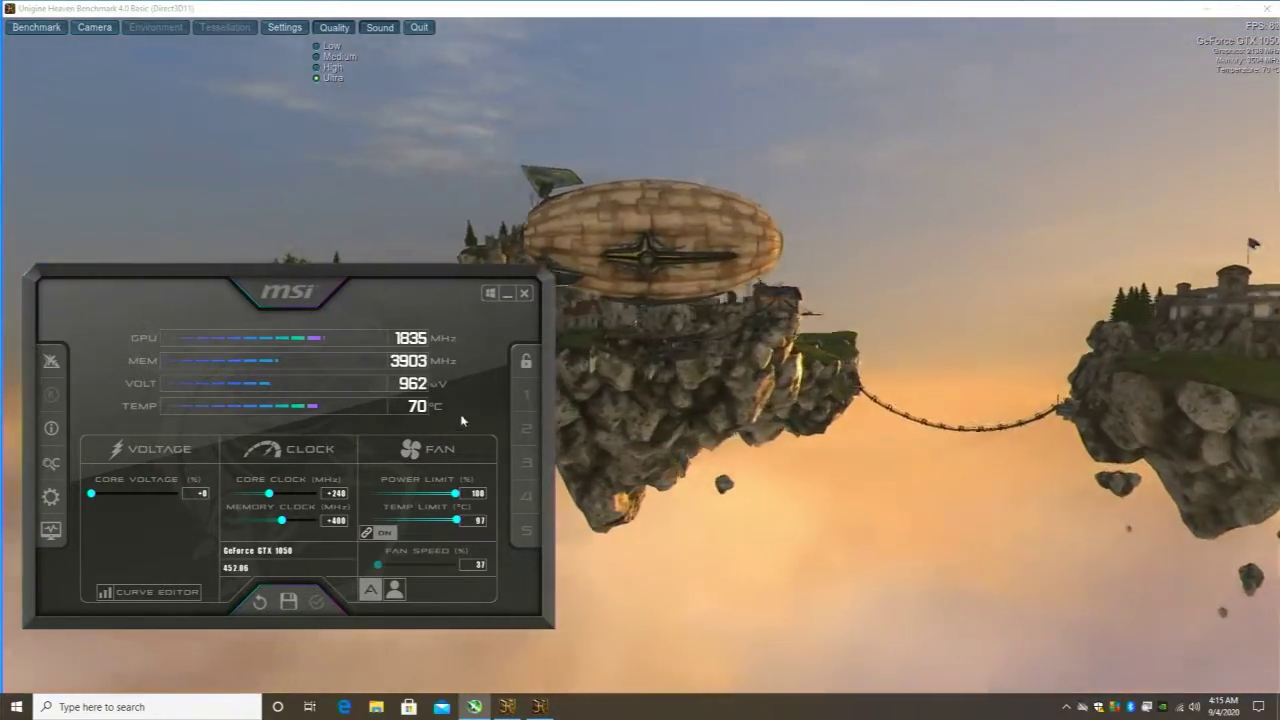
# Minimize the overclocking window and start a scored benchmark run in Heaven.
pyautogui.click(506, 294)
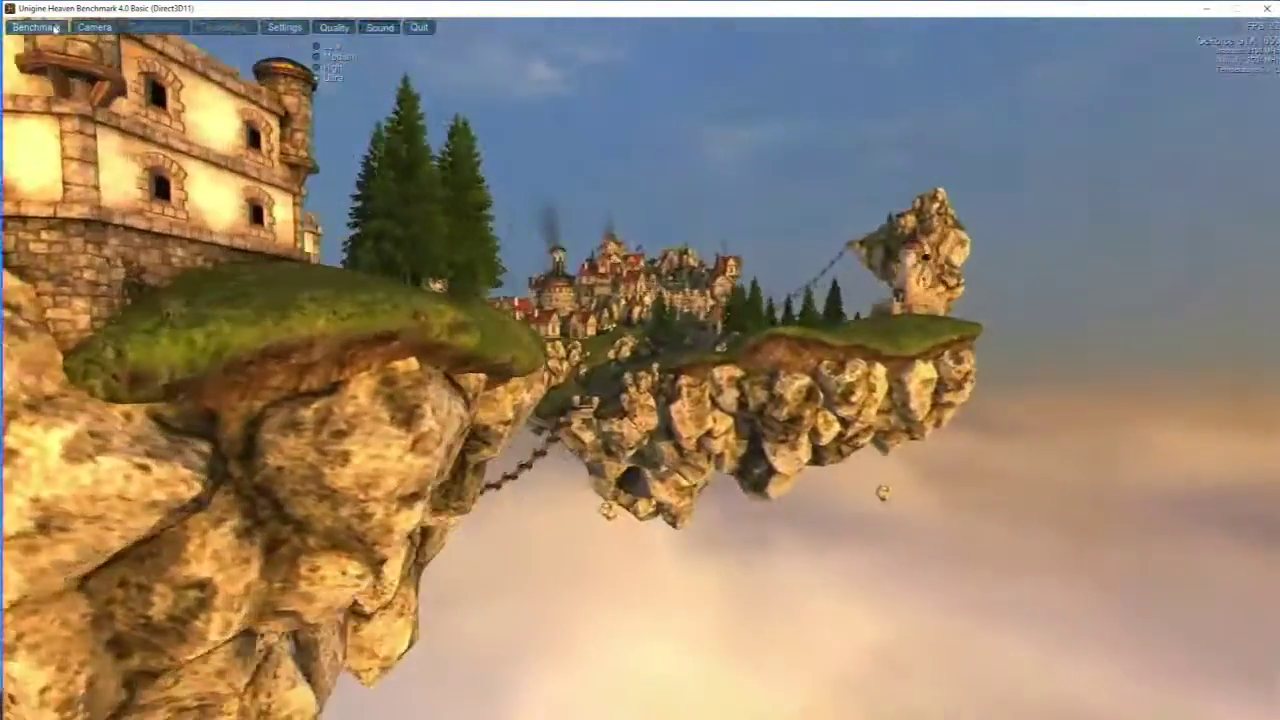
pyautogui.press('F9')
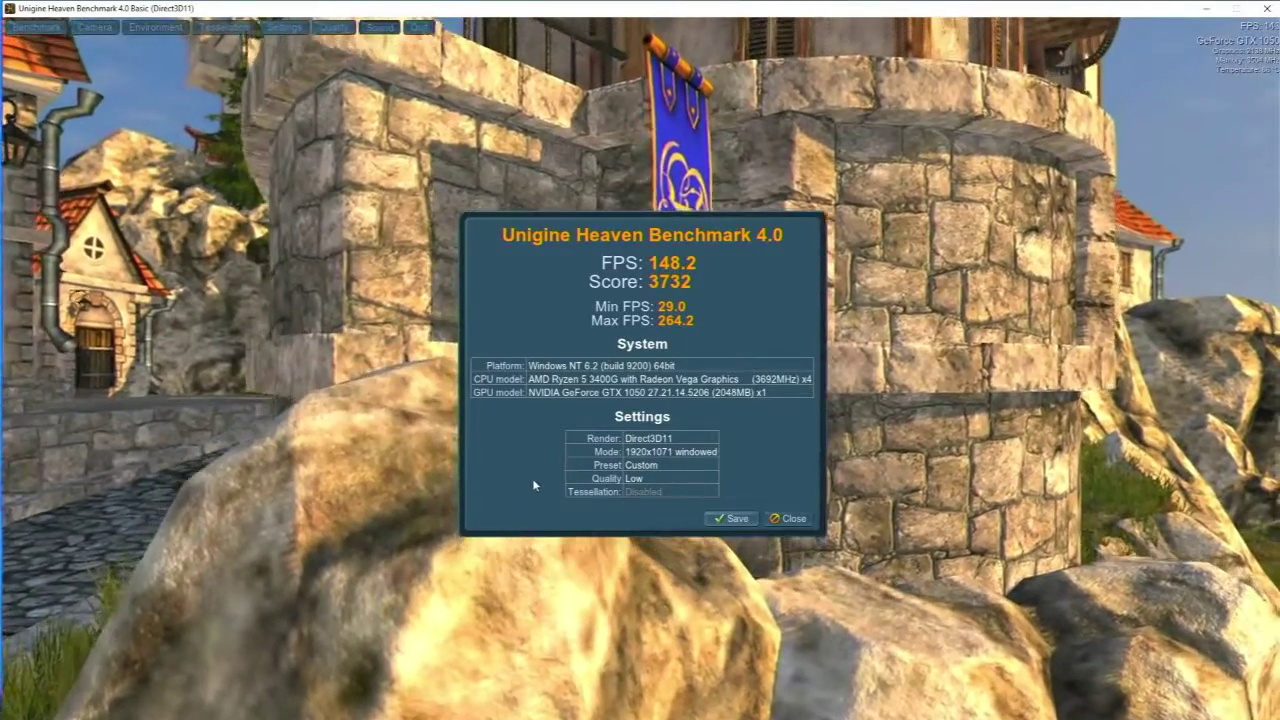
# Switch away from the Heaven benchmark result and check the hidden system tray icons.
pyautogui.hotkey('alt', 'Tab')
pyautogui.hotkey('alt', 'Tab')
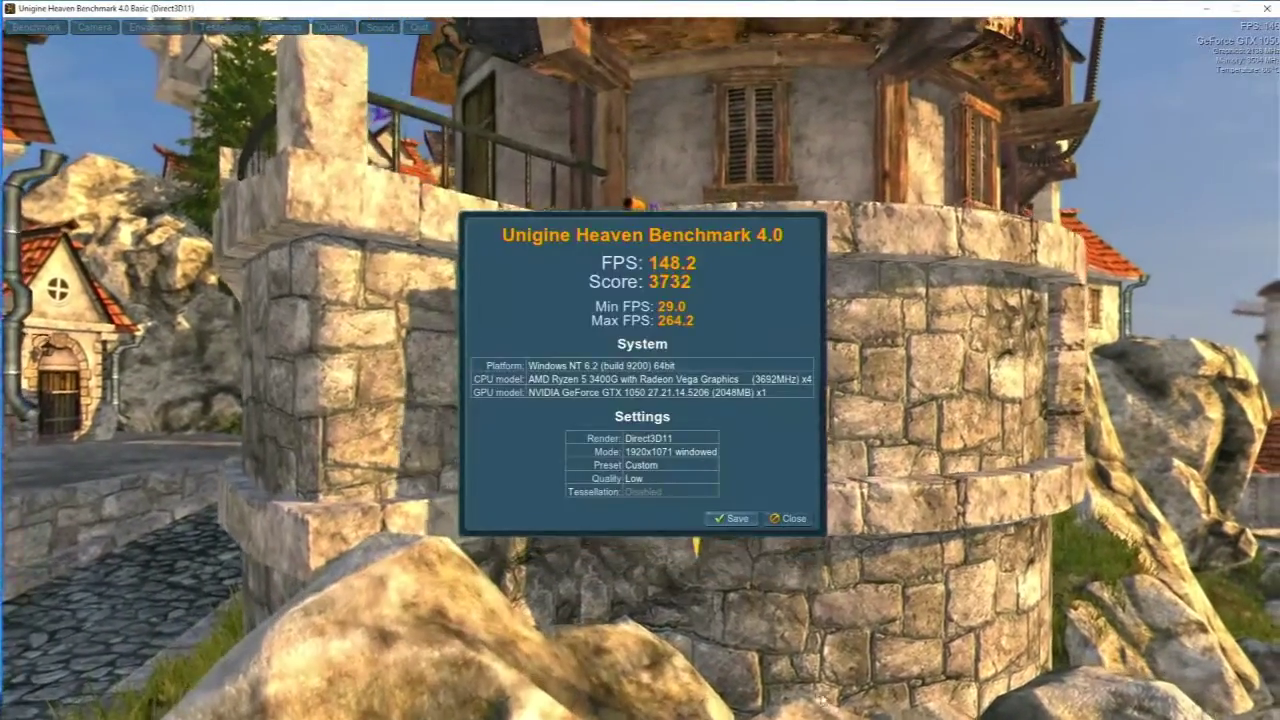
pyautogui.hotkey('alt', 'Tab')
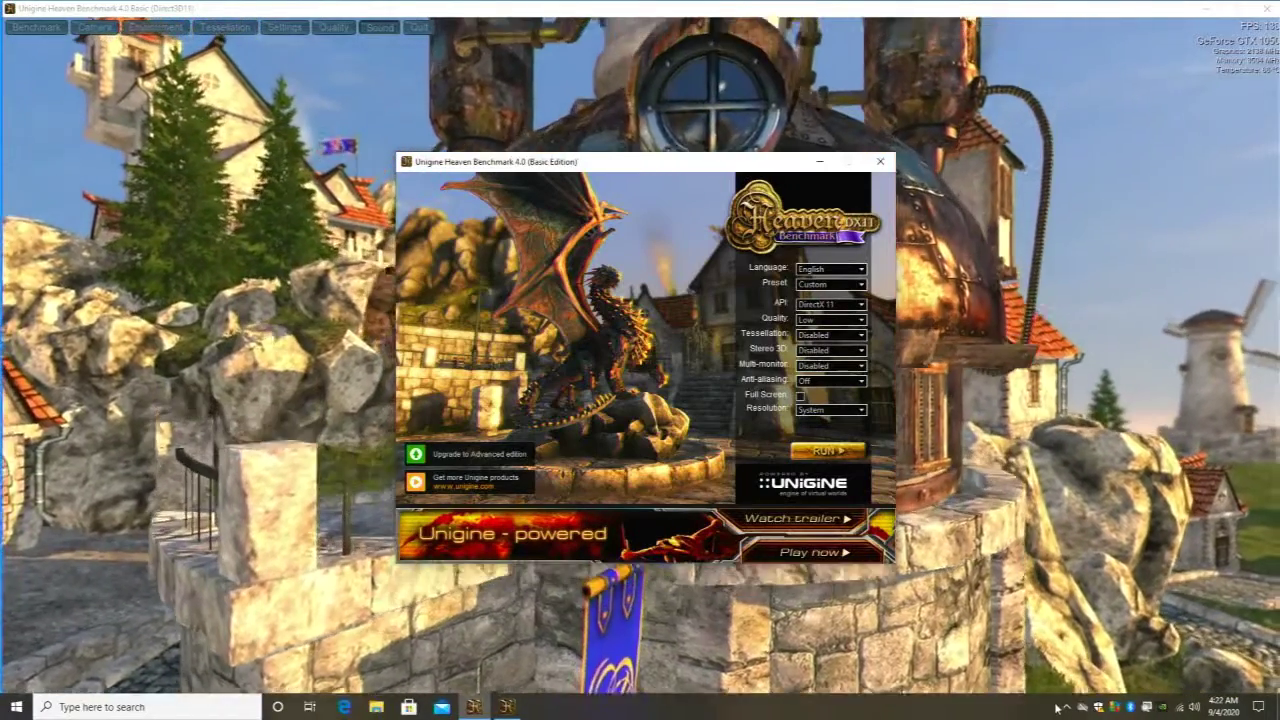
pyautogui.click(1065, 707)
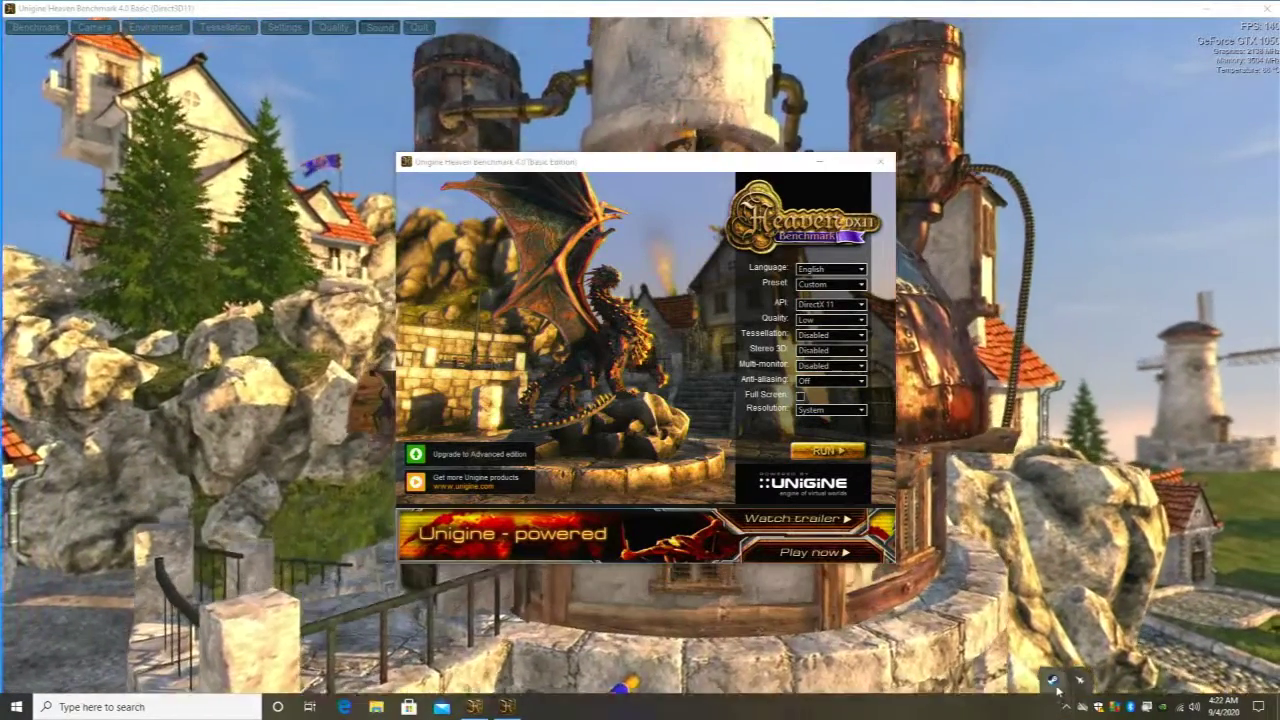
pyautogui.click(1076, 681)
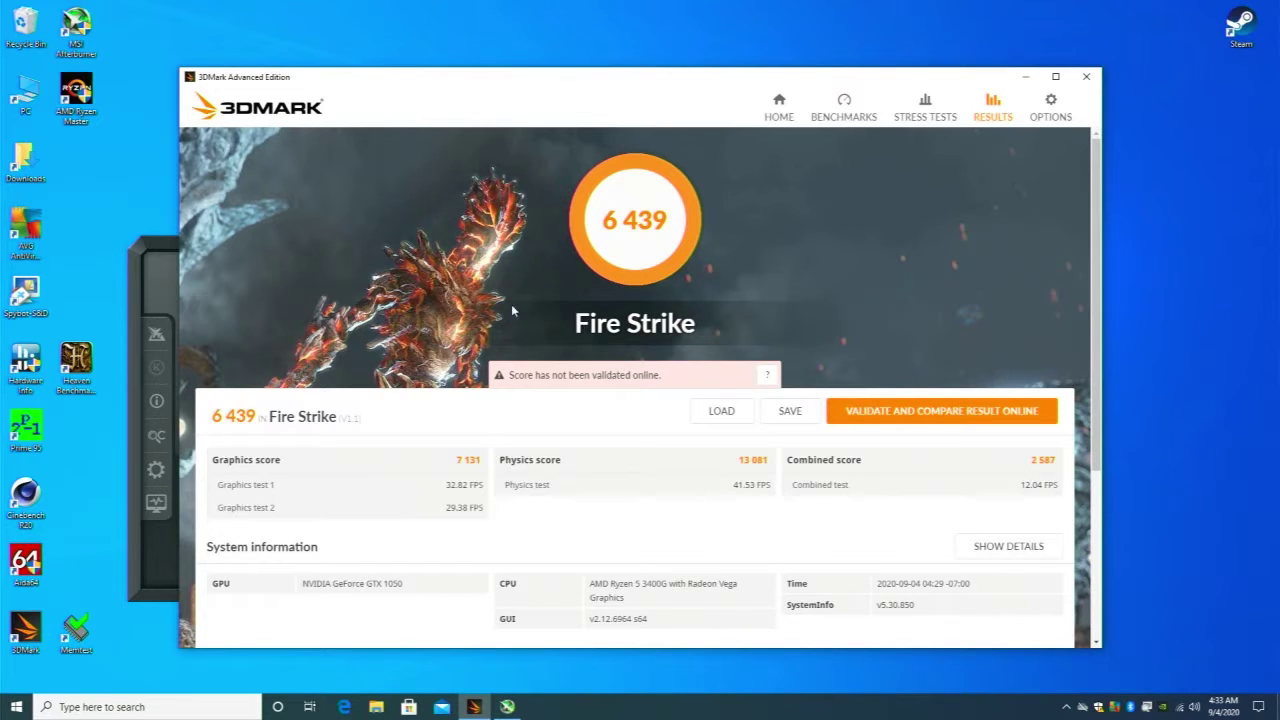
# Check the clock offsets in MSI Afterburner against the Fire Strike result, reset the card to default settings and return to 3DMark.
pyautogui.click(155, 265)
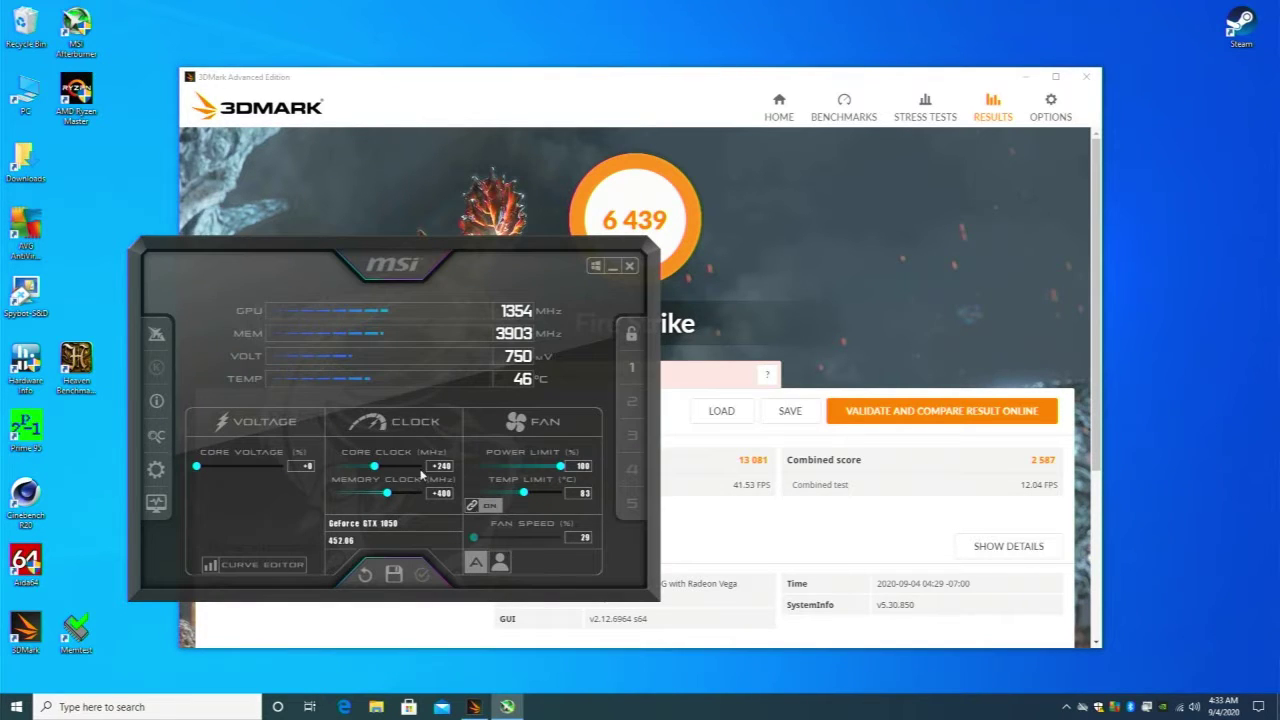
pyautogui.click(768, 316)
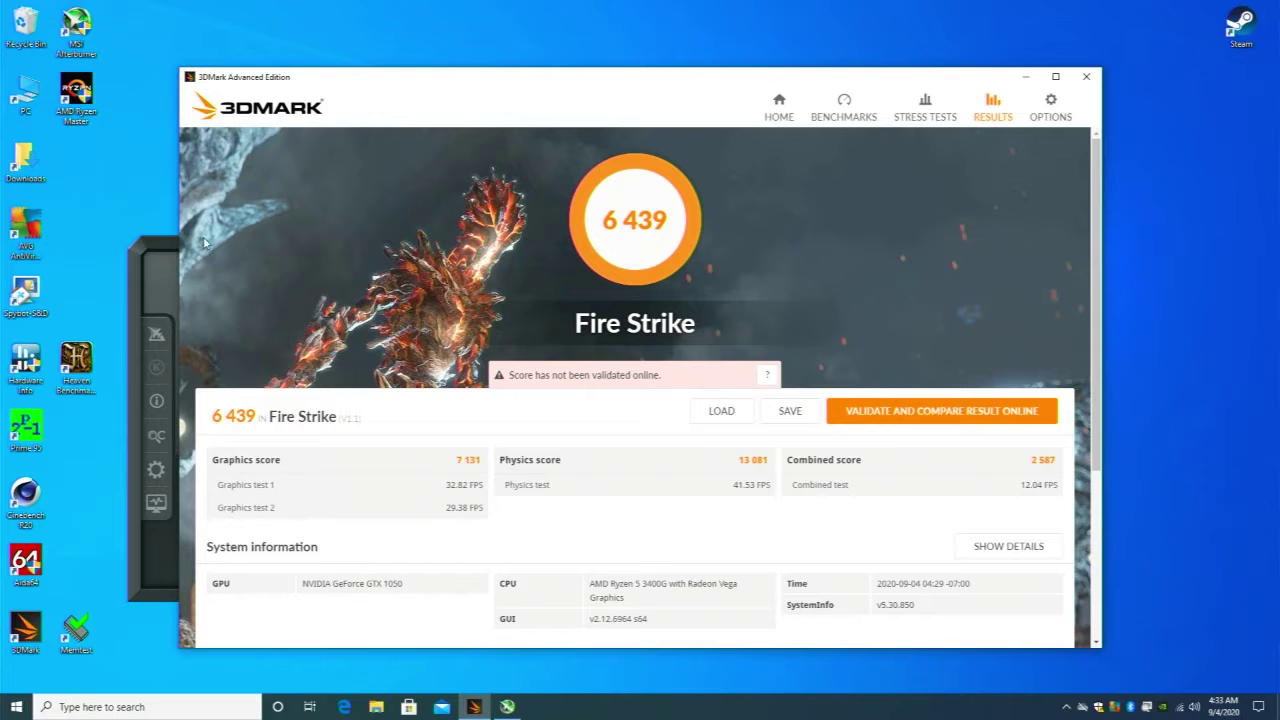
pyautogui.click(146, 264)
pyautogui.click(365, 574)
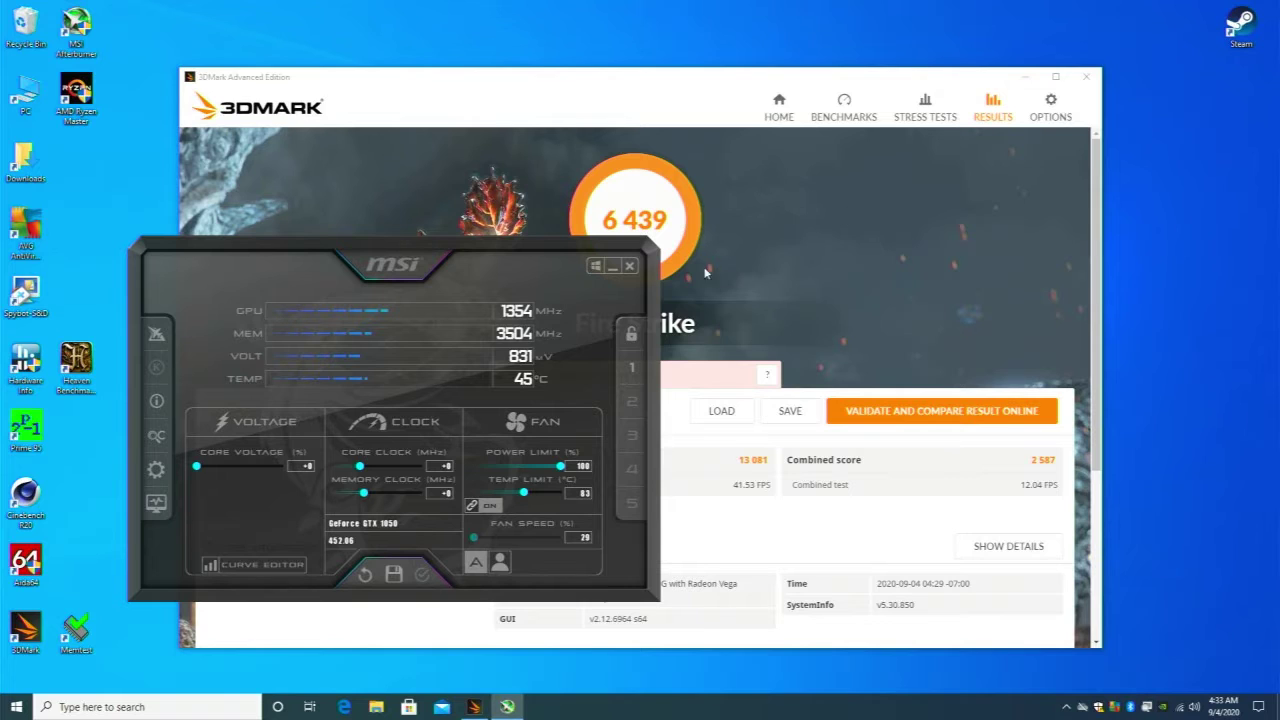
pyautogui.click(858, 226)
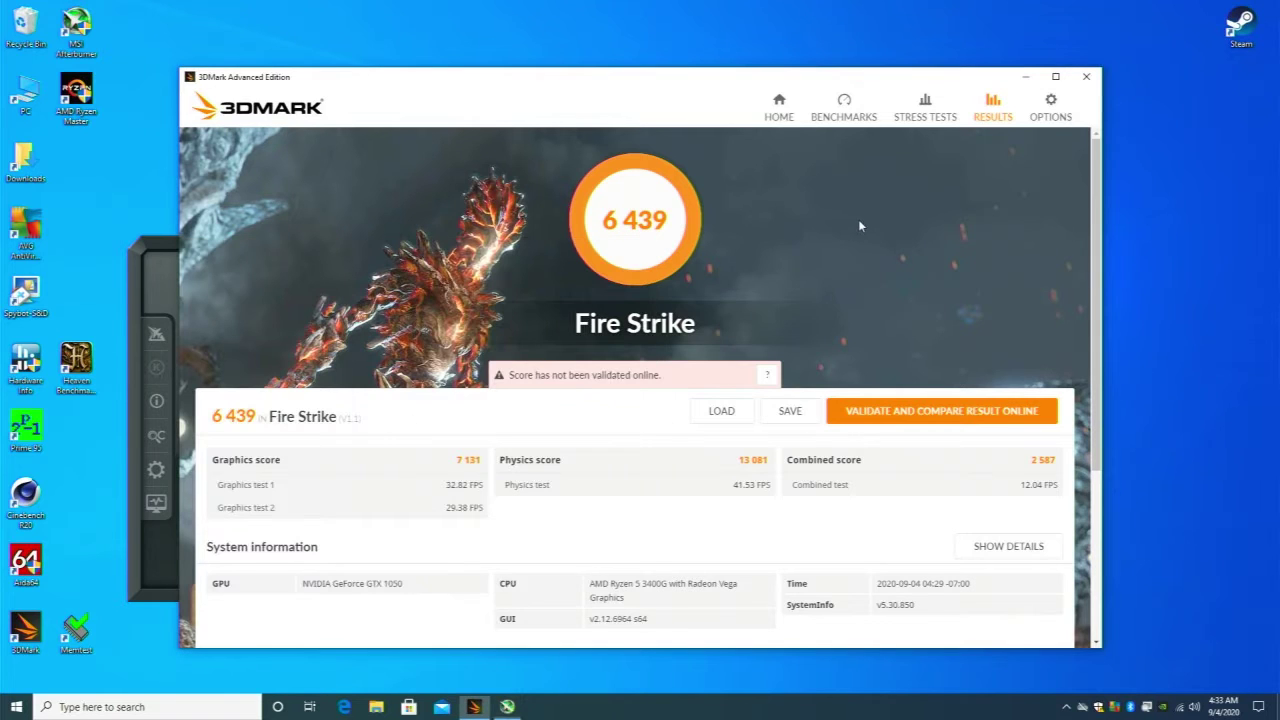
# Run the Fire Strike benchmark in 3DMark at the default clocks.
pyautogui.click(844, 108)
pyautogui.scroll(-3, 872, 290)
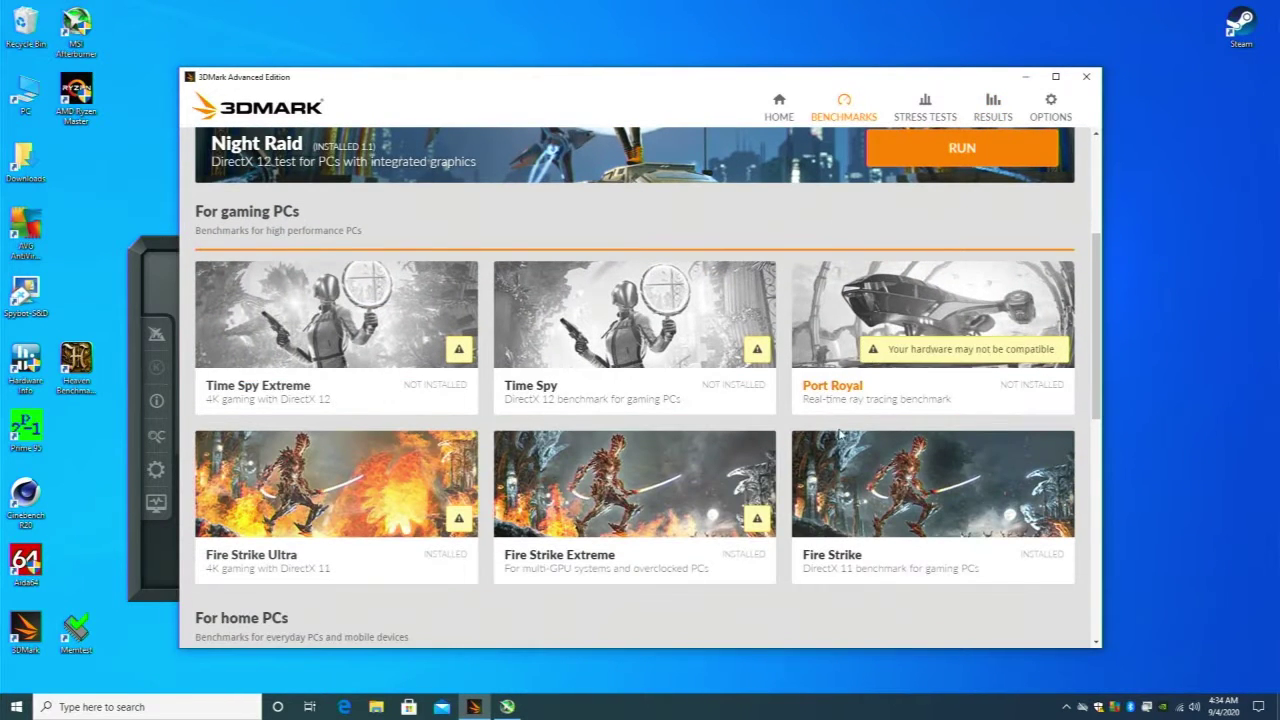
pyautogui.click(843, 463)
pyautogui.click(979, 302)
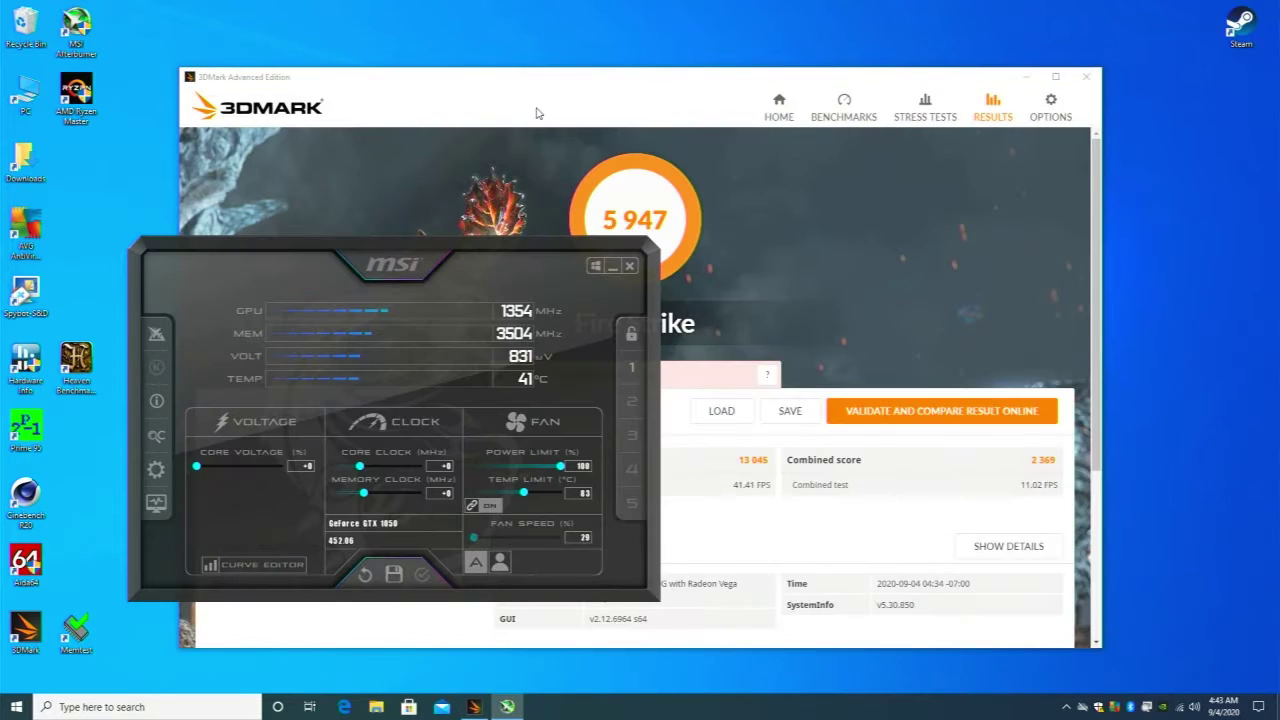
# Review the Fire Strike result, then load and apply overclocking profile 1 in MSI Afterburner with +240 MHz core and +400 MHz memory.
pyautogui.click(540, 197)
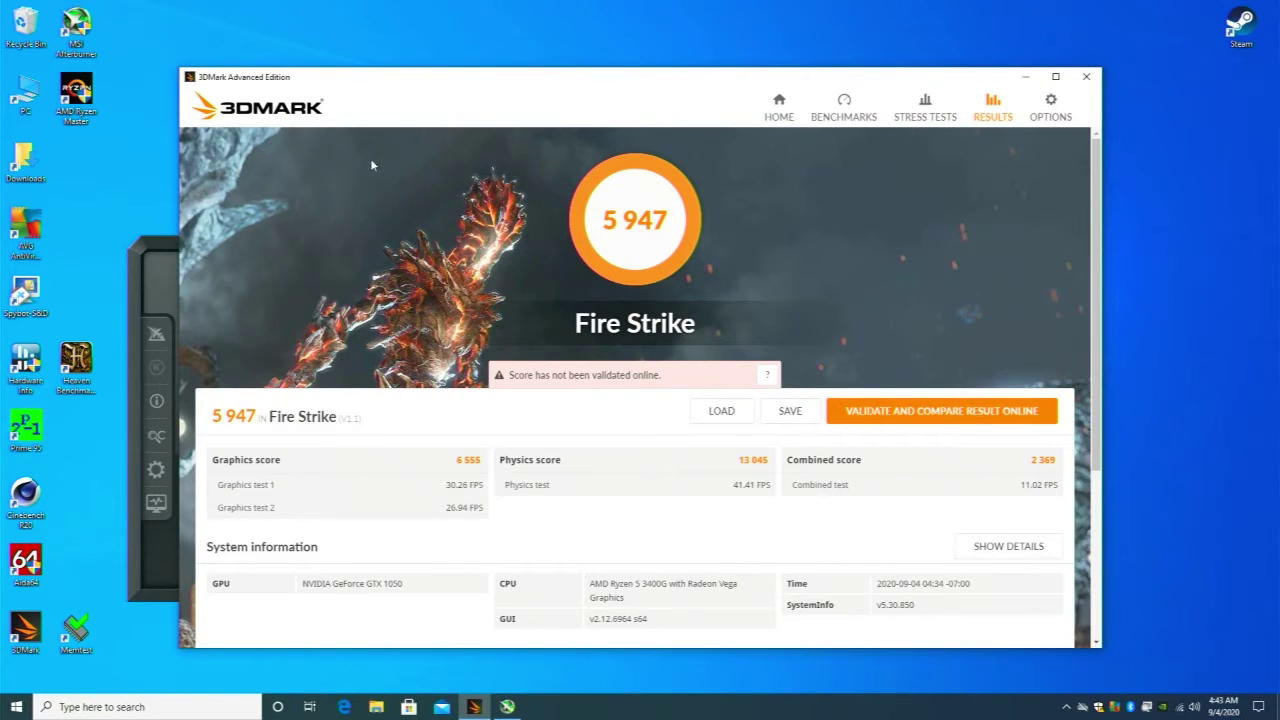
pyautogui.click(145, 252)
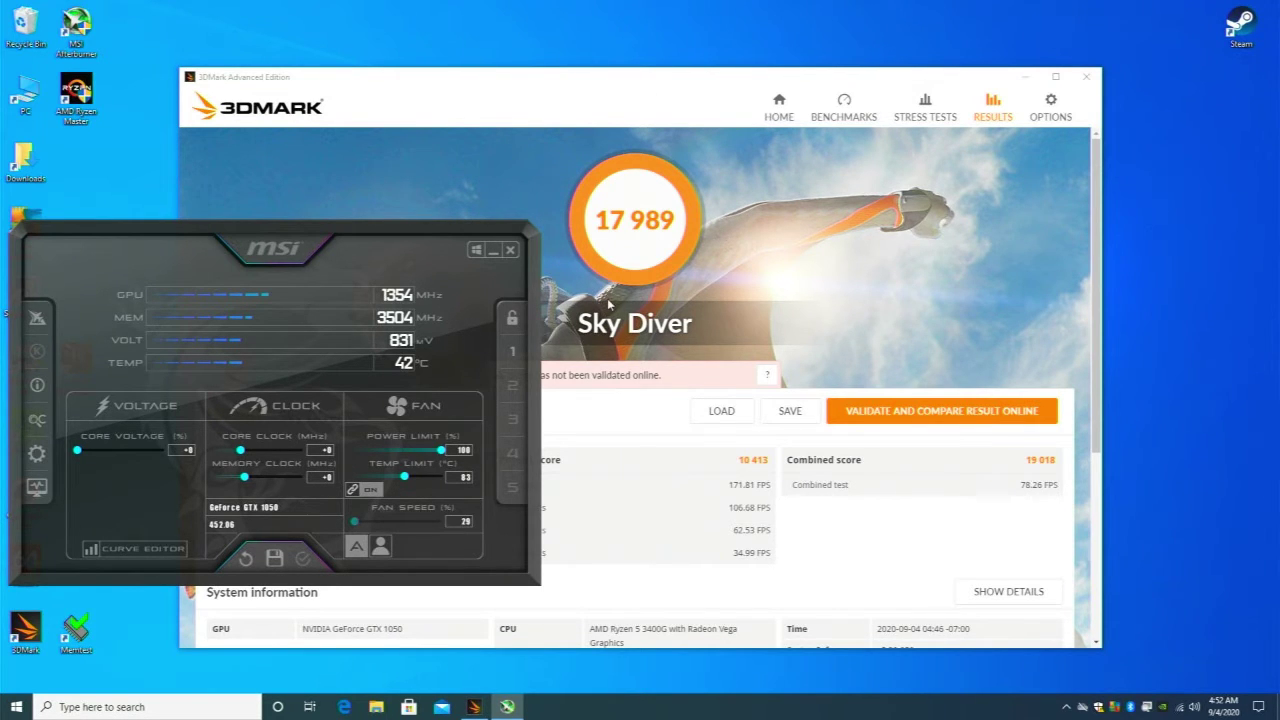
pyautogui.click(512, 351)
pyautogui.click(303, 558)
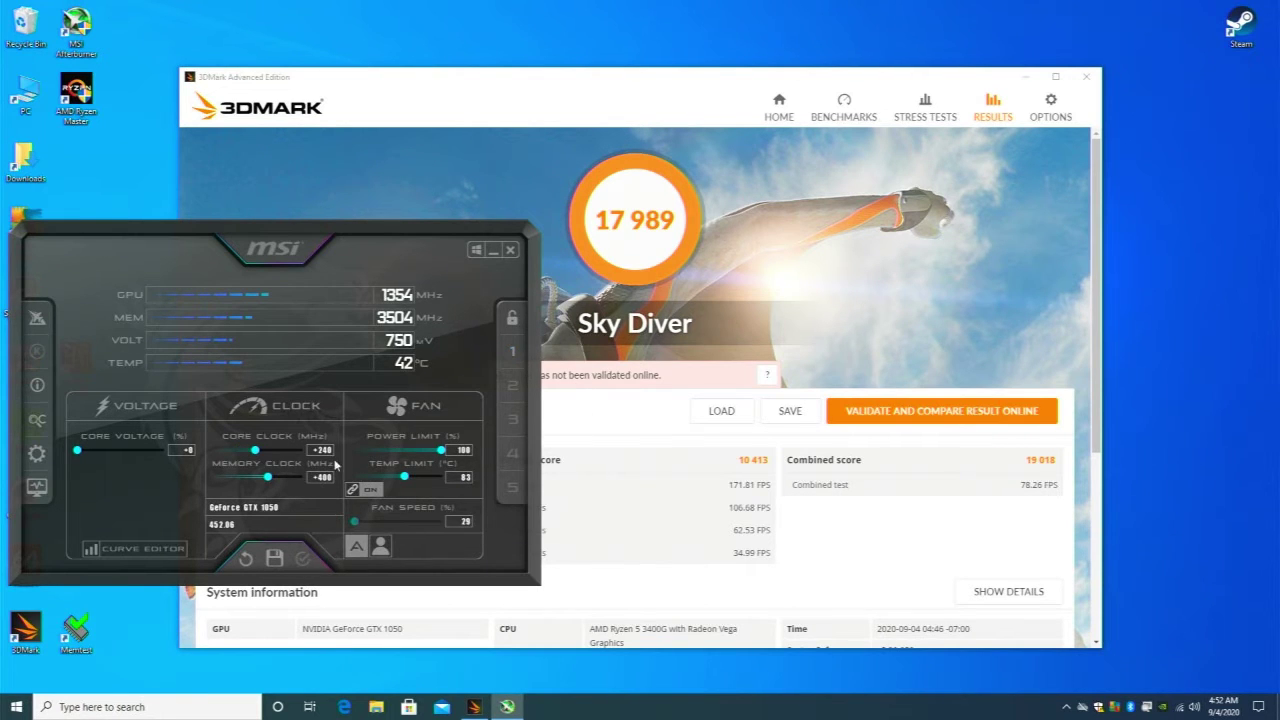
# Switch to 3DMark and run the Sky Diver benchmark with the overclock applied.
pyautogui.click(844, 107)
pyautogui.scroll(-5, 865, 305)
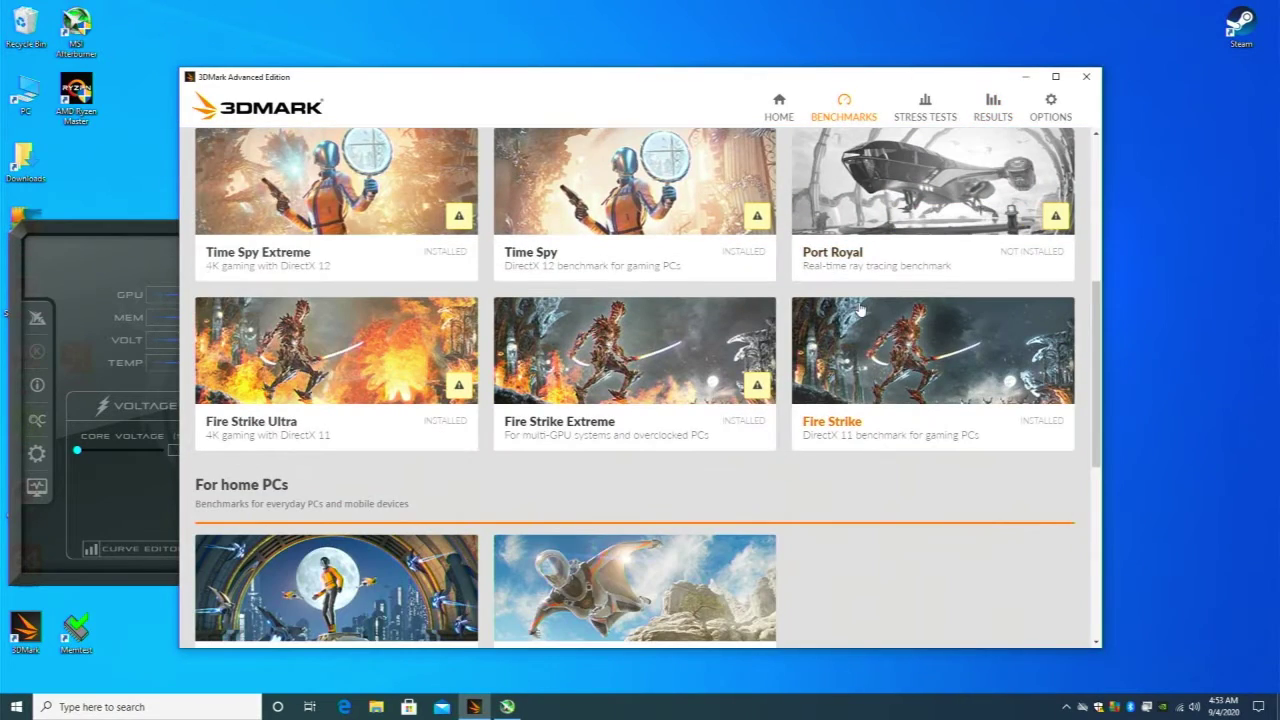
pyautogui.scroll(-3, 885, 430)
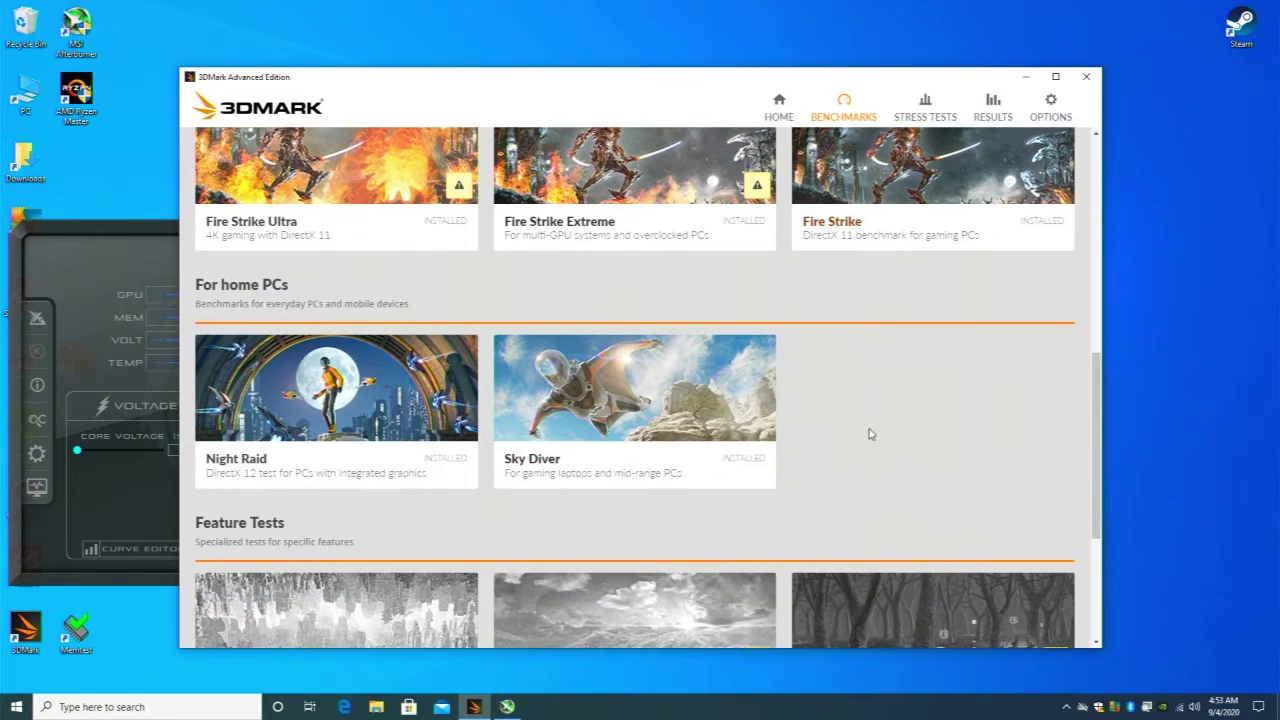
pyautogui.click(678, 408)
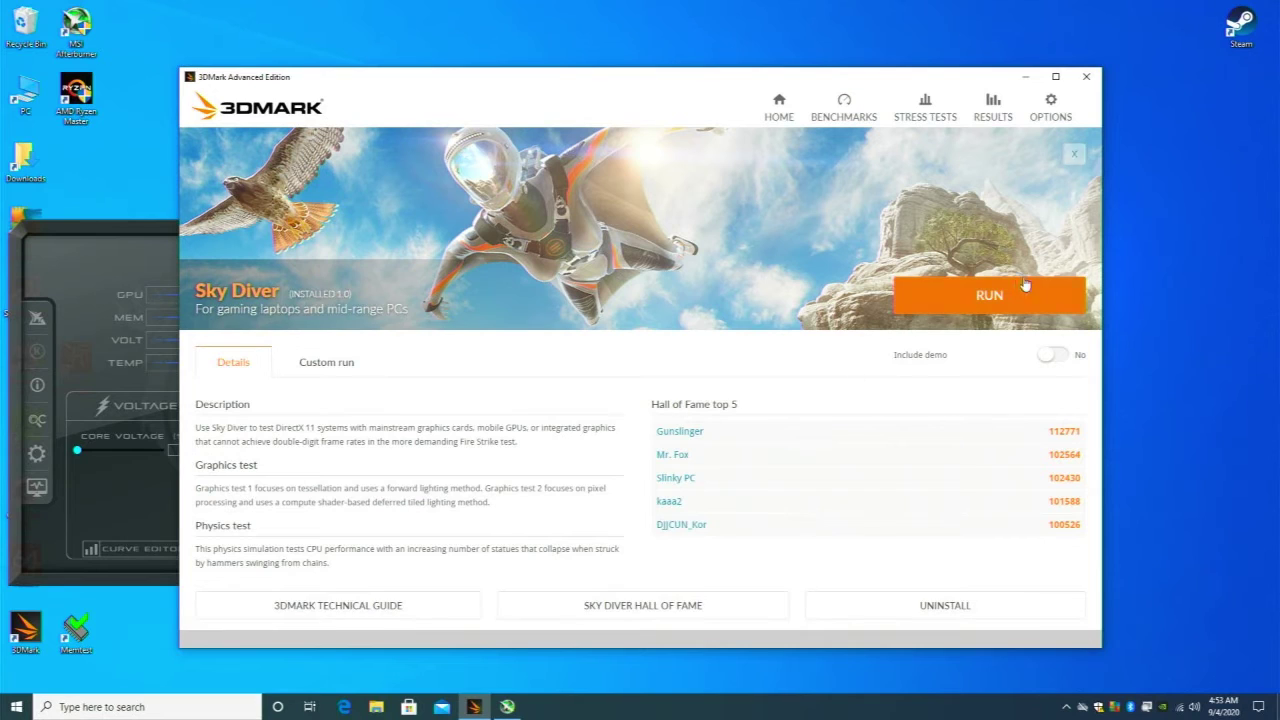
pyautogui.click(1025, 295)
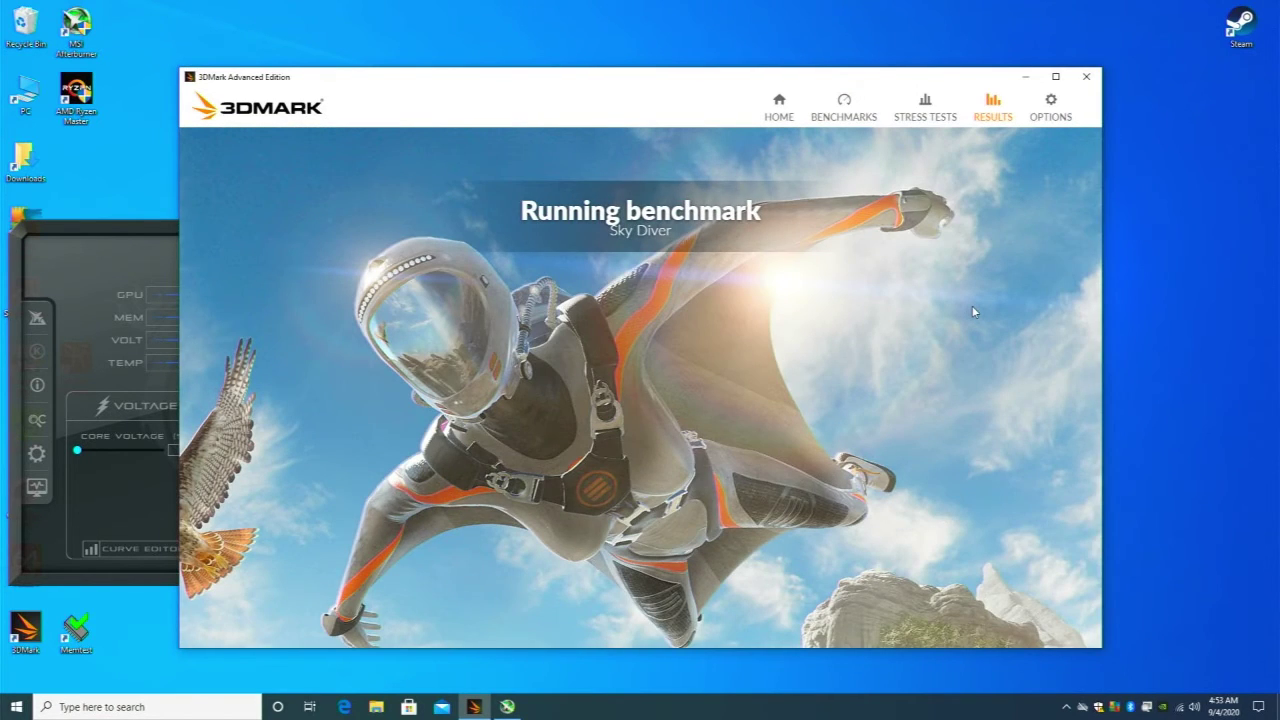